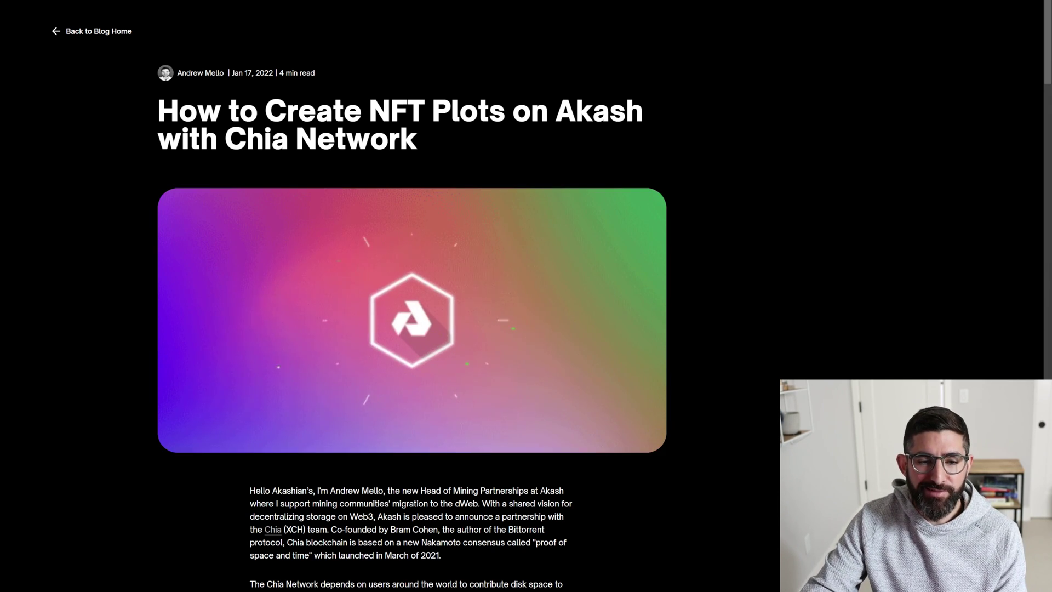
Scroll through the 'How to Create NFT Plots on Akash with Chia Network' blog post.
{"action": "scroll", "coordinate": [435, 286], "scroll_direction": "down", "scroll_amount": 3}
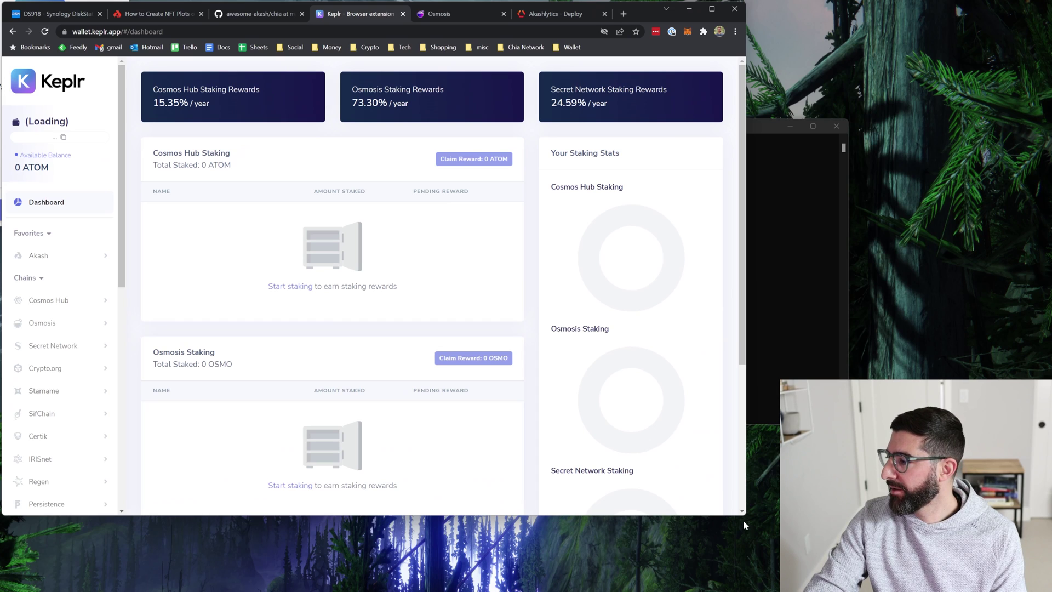
Enlarge the browser window and open the Keplr extension, dismissing its unlock prompt.
{"action": "left_click_drag", "start_coordinate": [743, 519], "coordinate": [1003, 591]}
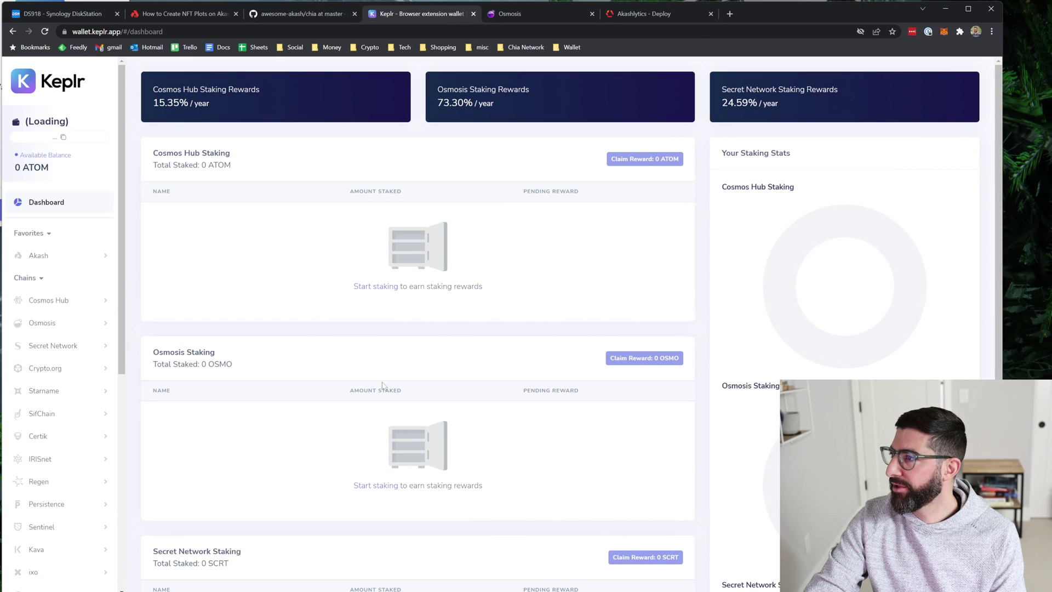
{"action": "left_click", "coordinate": [965, 35]}
{"action": "left_click", "coordinate": [866, 185]}
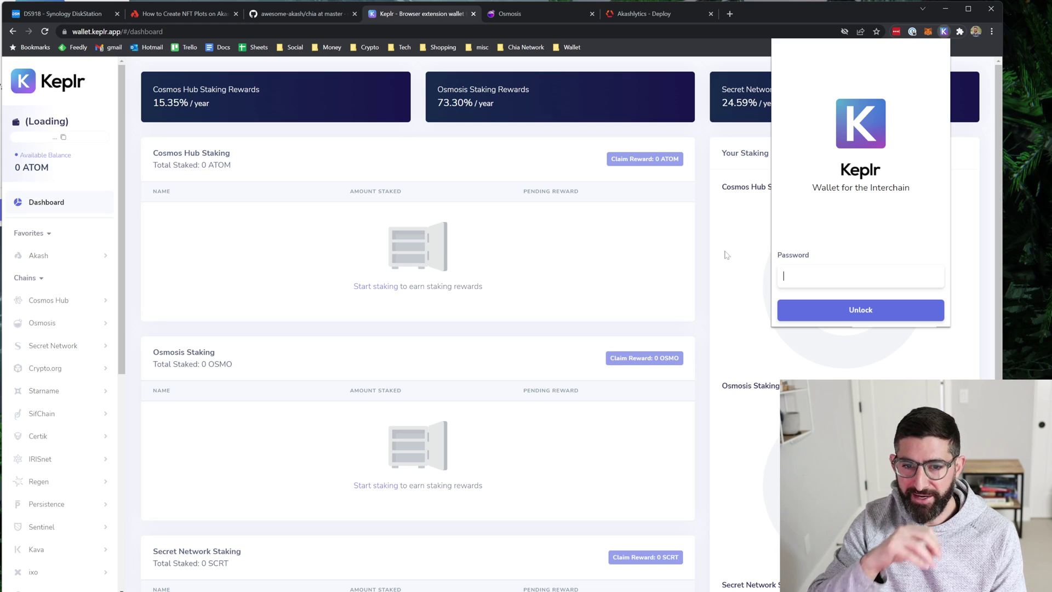
{"action": "left_click", "coordinate": [418, 11]}
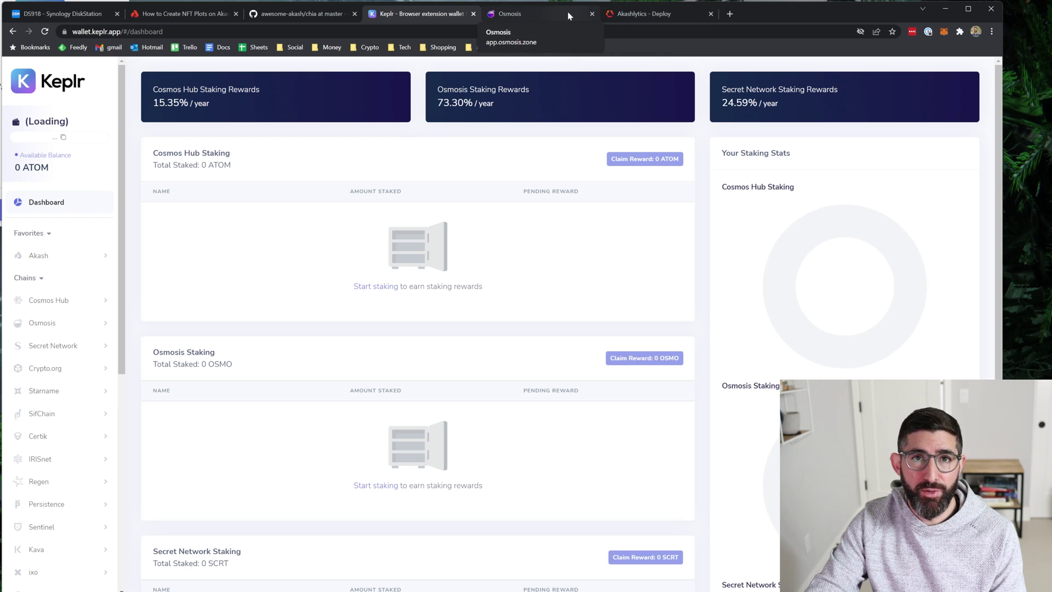
View the ATOM-to-AKT swap on Osmosis, then go to the Akashlytics Deploy download page.
{"action": "left_click", "coordinate": [540, 18]}
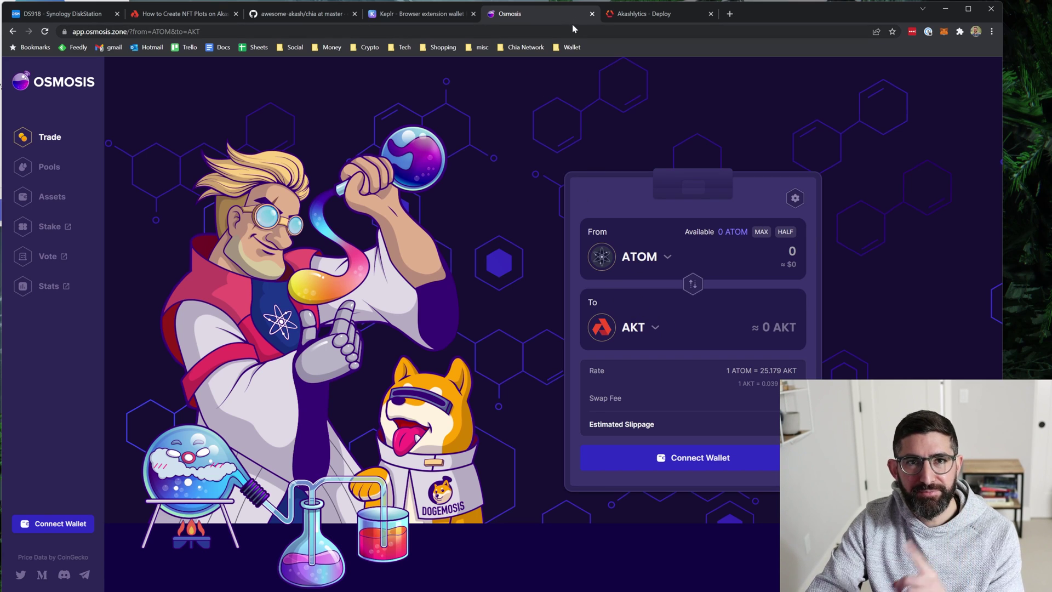
{"action": "left_click", "coordinate": [645, 15]}
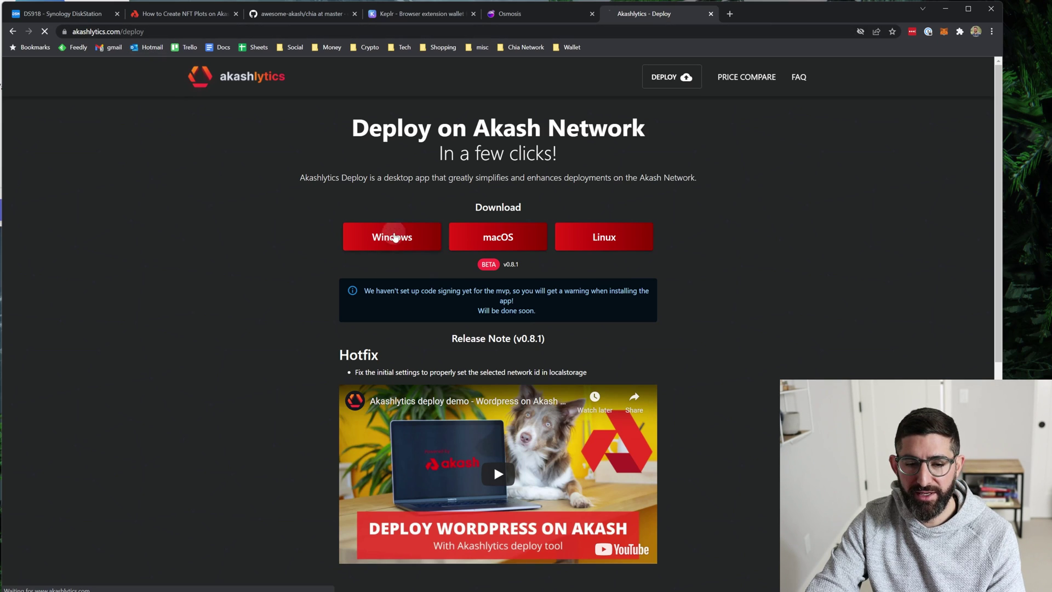
Download the Windows version of Akashlytics Deploy.
{"action": "left_click", "coordinate": [396, 240]}
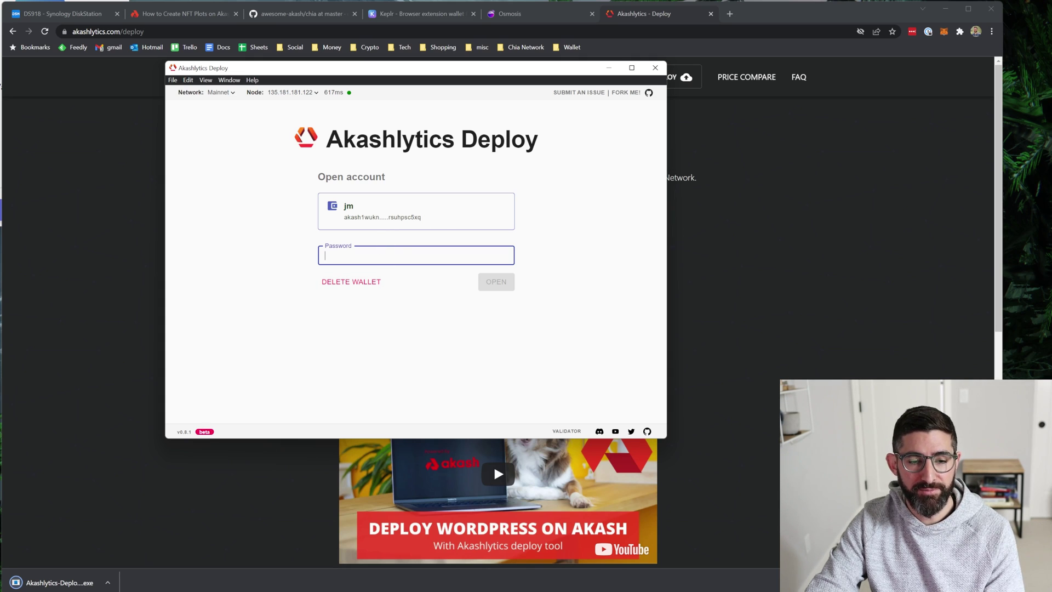
Unlock the wallet with its password, note the 8.394124 AKT balance, and maximize the app window.
{"action": "type", "text": "••••••••••"}
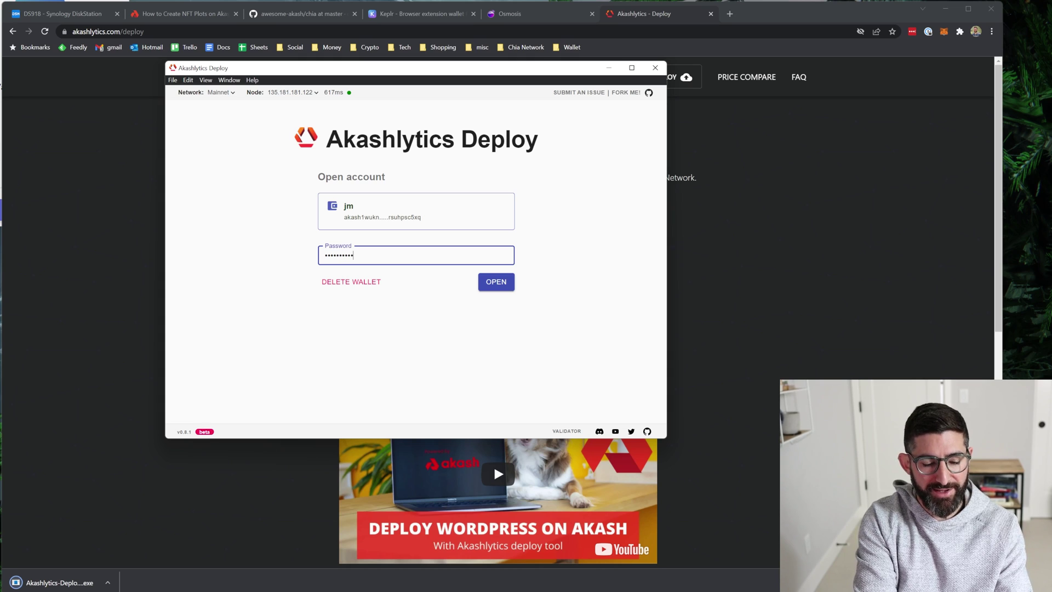
{"action": "type", "text": "•"}
{"action": "left_click", "coordinate": [499, 282]}
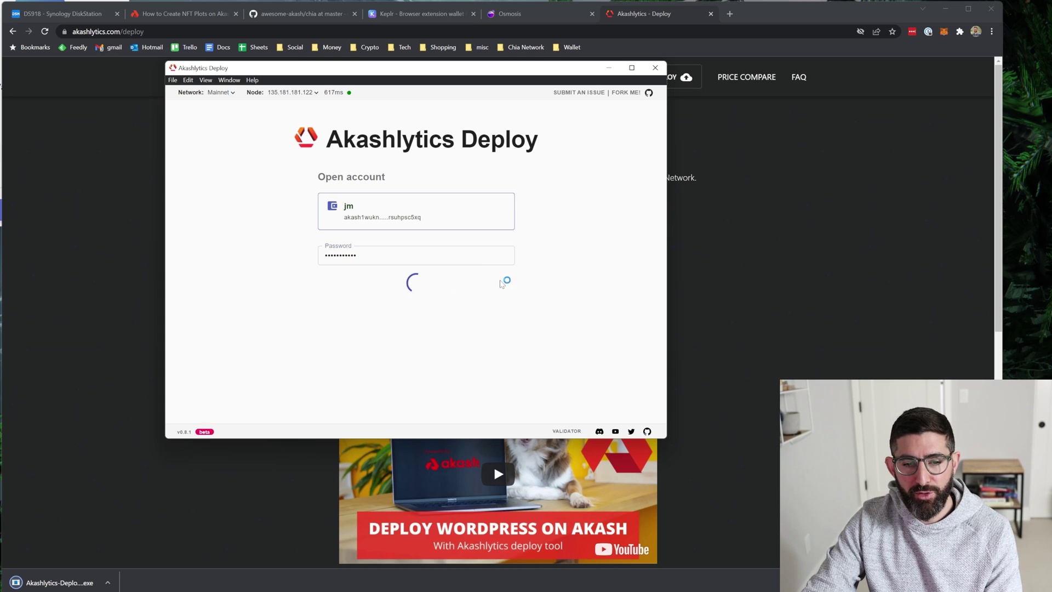
{"action": "left_click_drag", "start_coordinate": [450, 72], "coordinate": [441, 58]}
{"action": "left_click_drag", "start_coordinate": [655, 421], "coordinate": [814, 477]}
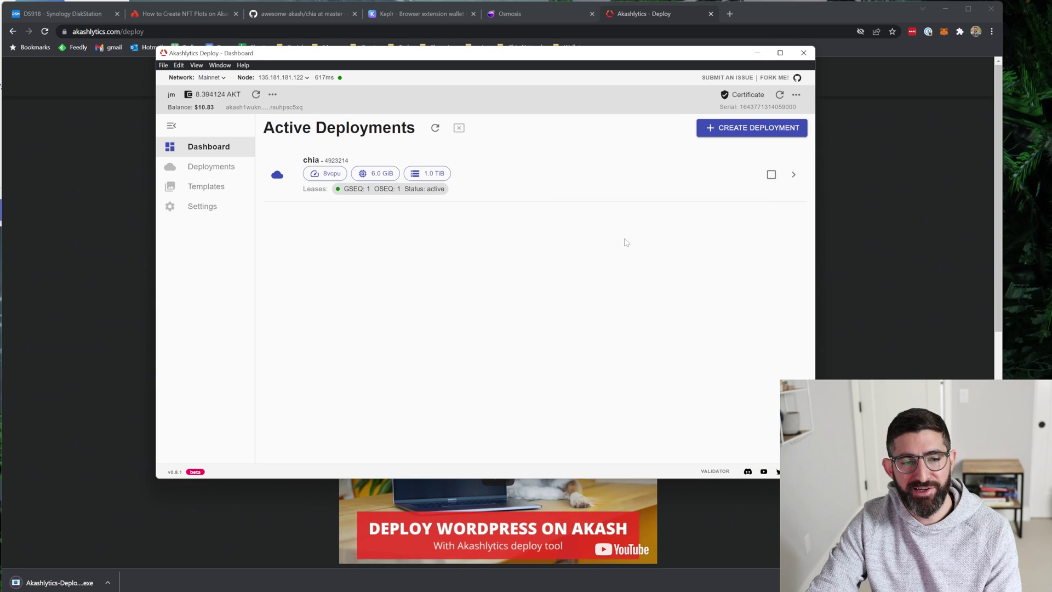
{"action": "left_click_drag", "start_coordinate": [196, 94], "coordinate": [241, 94]}
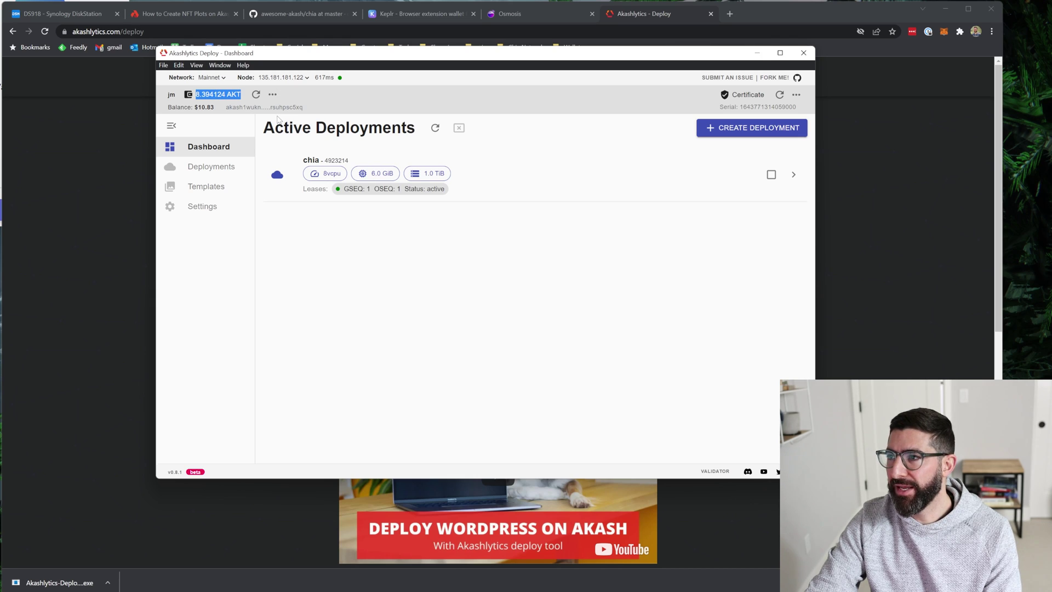
{"action": "left_click", "coordinate": [212, 105]}
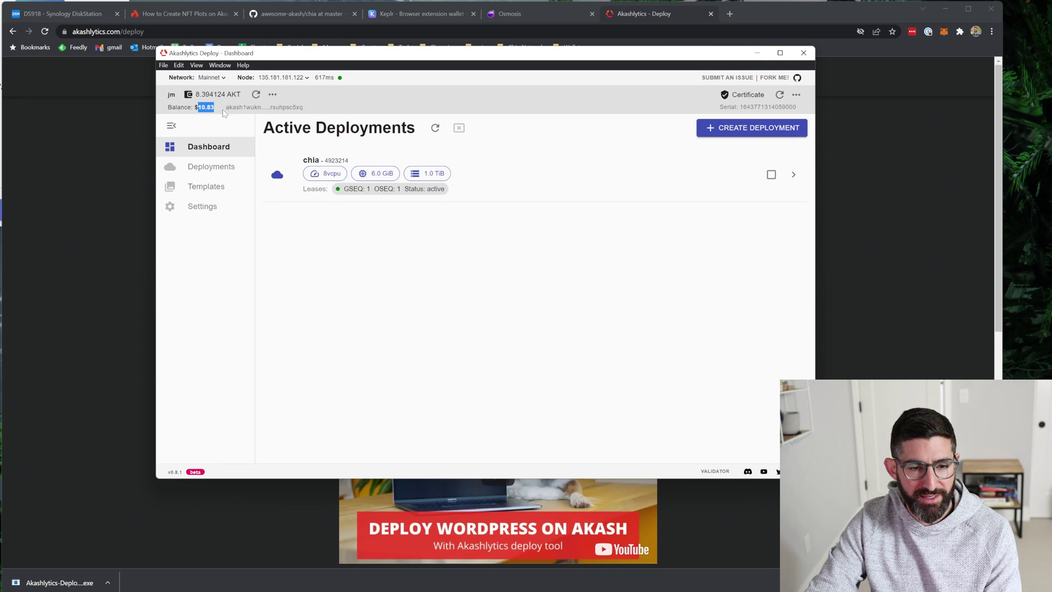
{"action": "left_click", "coordinate": [399, 273]}
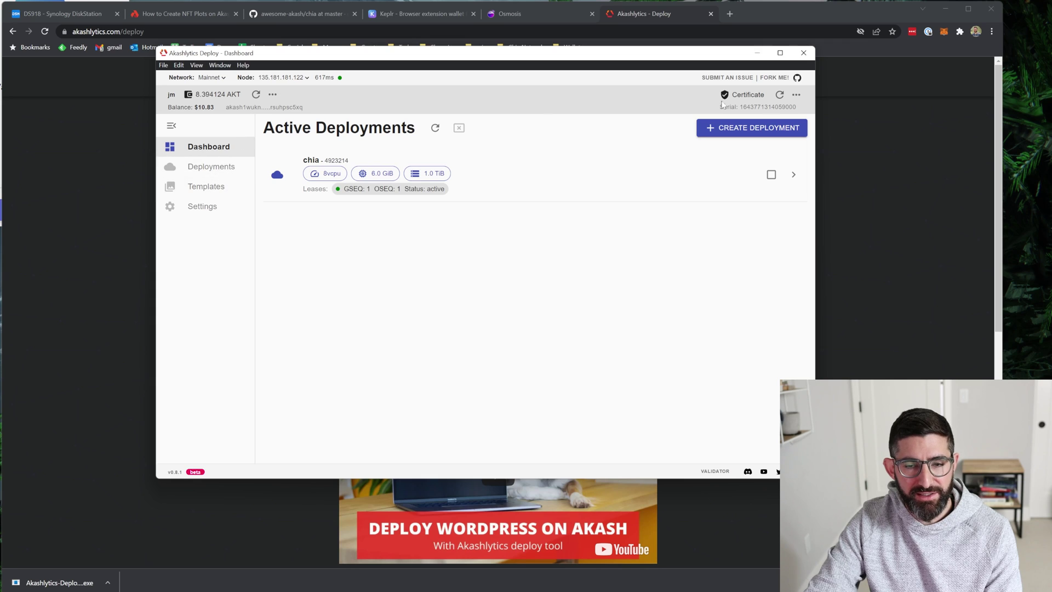
{"action": "key", "text": "super+Up"}
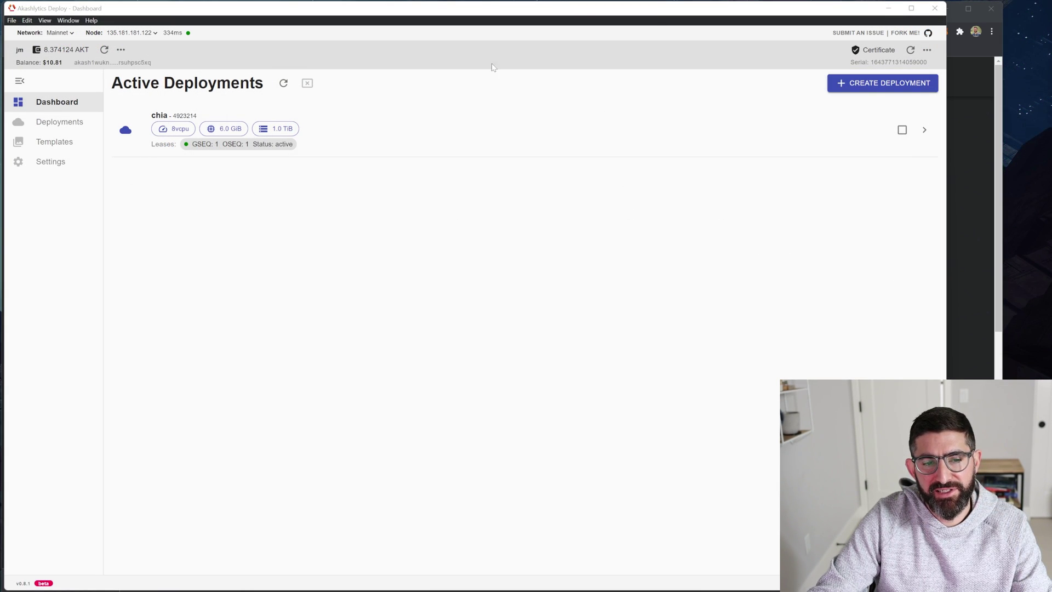
Look over the Mining Chia template's SDL in the deployment template gallery.
{"action": "left_click", "coordinate": [874, 84]}
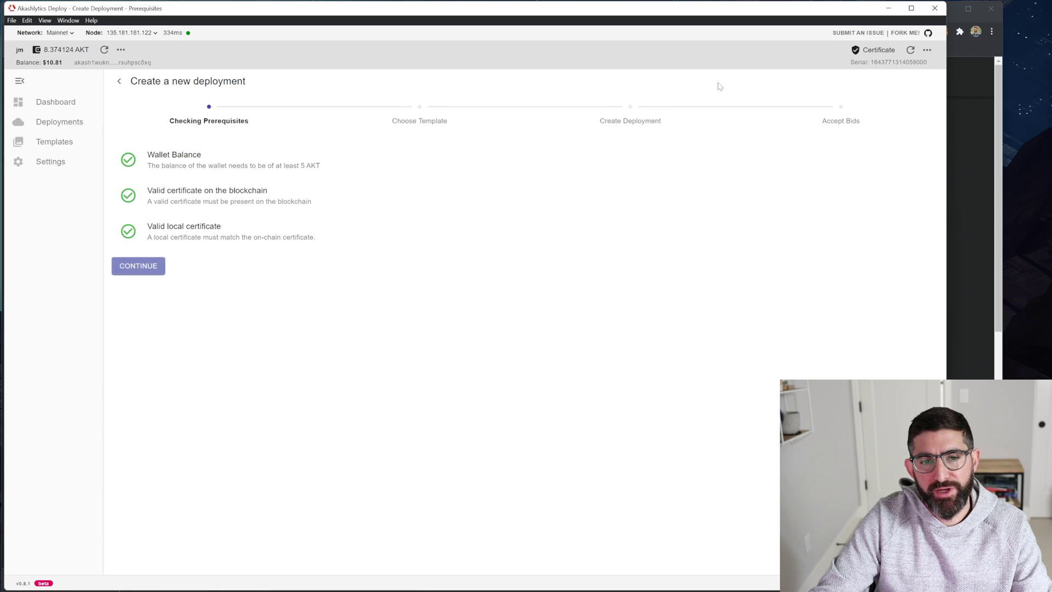
{"action": "left_click", "coordinate": [158, 269]}
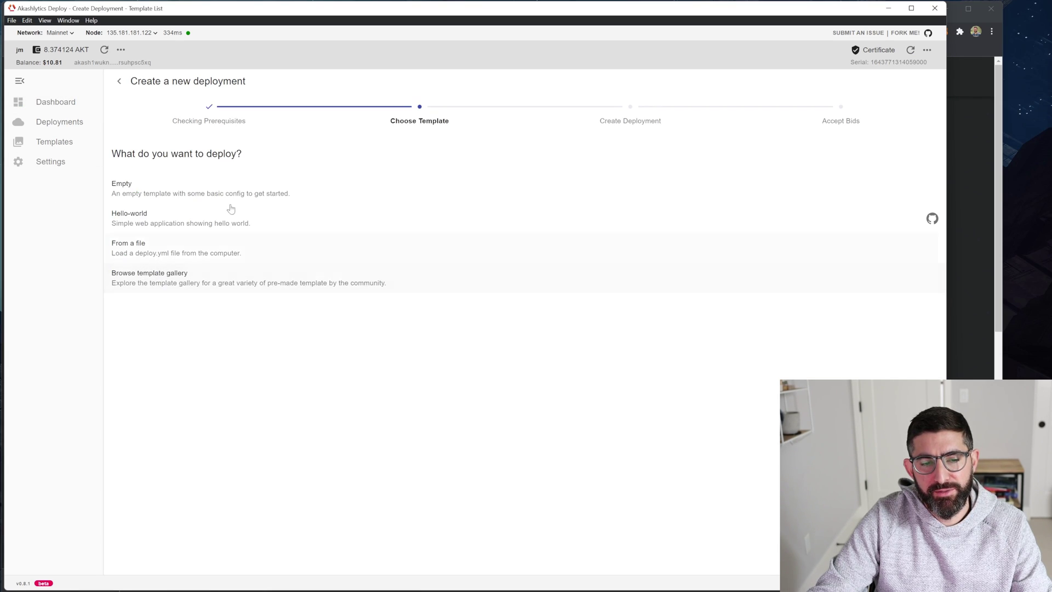
{"action": "left_click", "coordinate": [168, 277]}
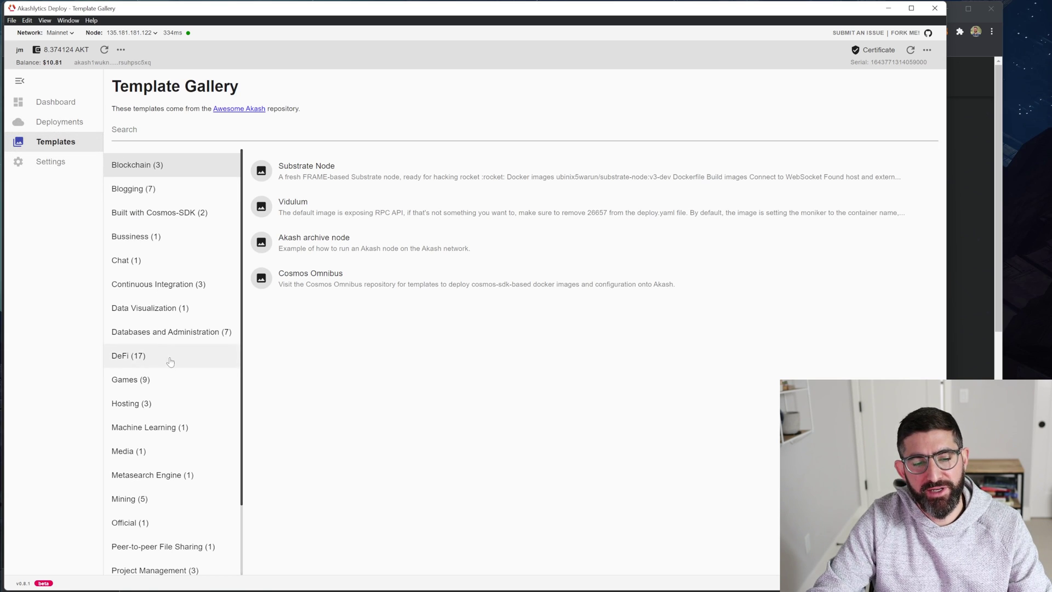
{"action": "left_click", "coordinate": [172, 499]}
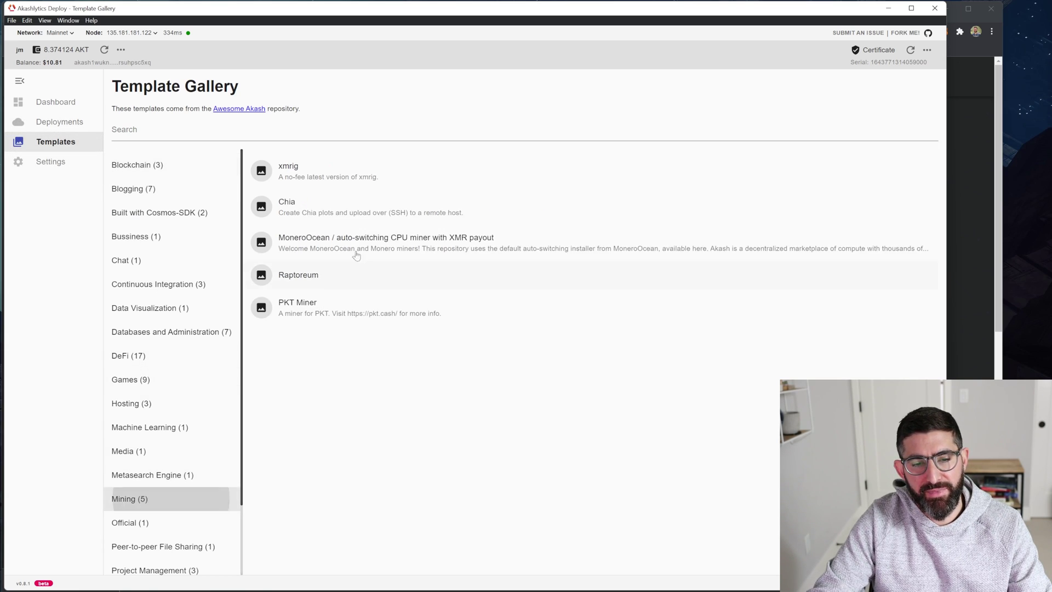
{"action": "left_click", "coordinate": [343, 208]}
{"action": "left_click", "coordinate": [227, 122]}
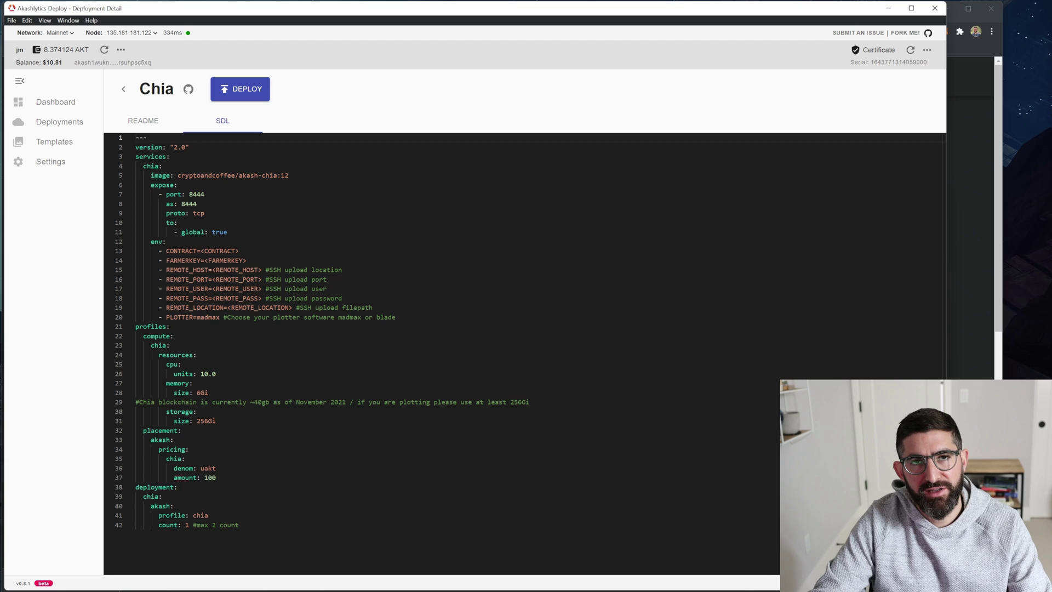
{"action": "left_click", "coordinate": [57, 103]}
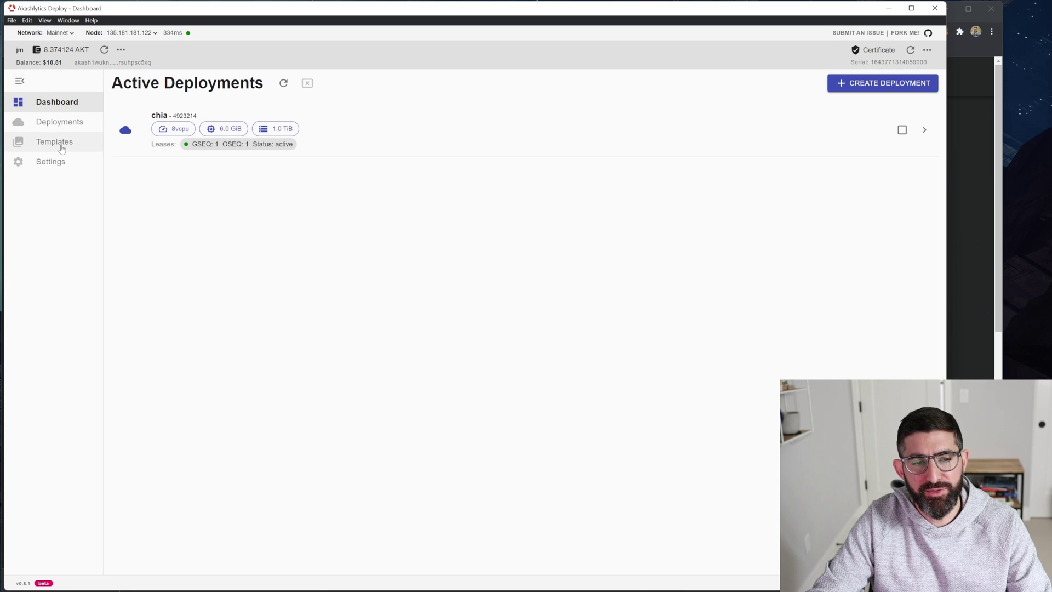
Start a new deployment from the Empty template.
{"action": "left_click", "coordinate": [60, 122]}
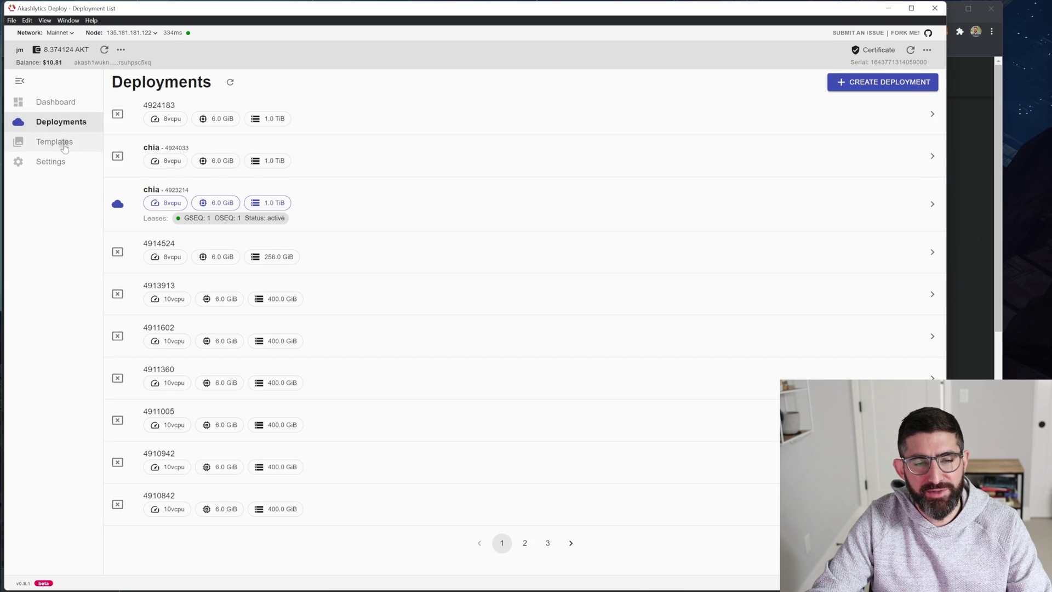
{"action": "left_click", "coordinate": [60, 142]}
{"action": "left_click", "coordinate": [55, 102]}
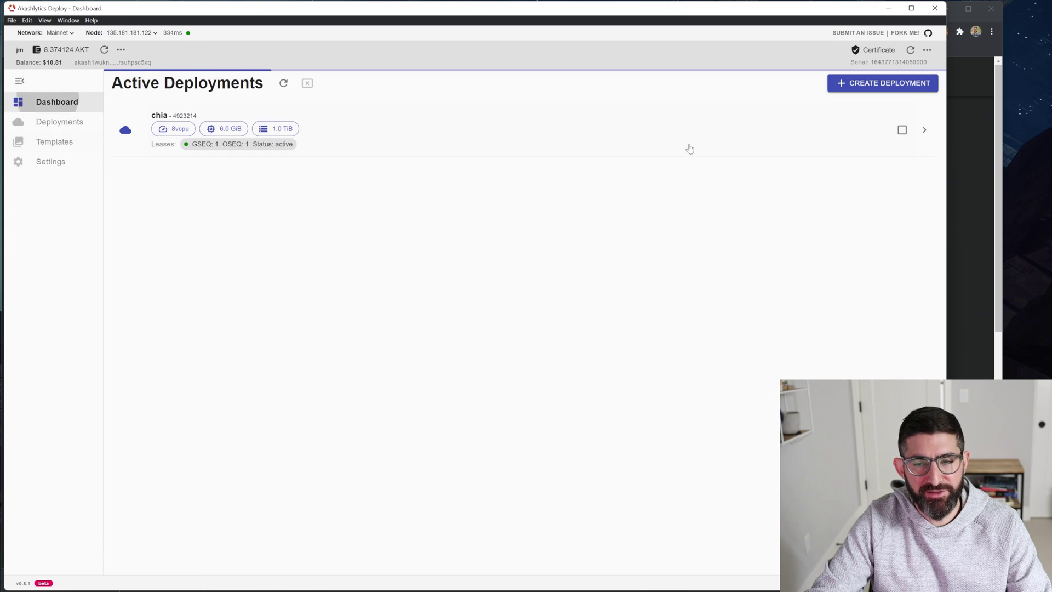
{"action": "left_click", "coordinate": [871, 82]}
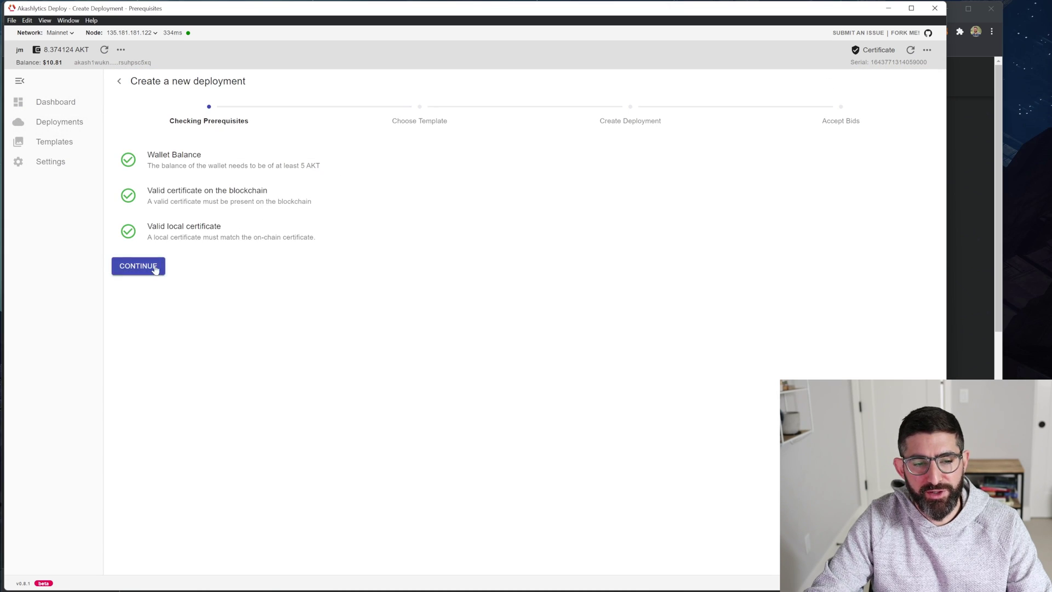
{"action": "left_click", "coordinate": [138, 267]}
{"action": "left_click", "coordinate": [156, 188]}
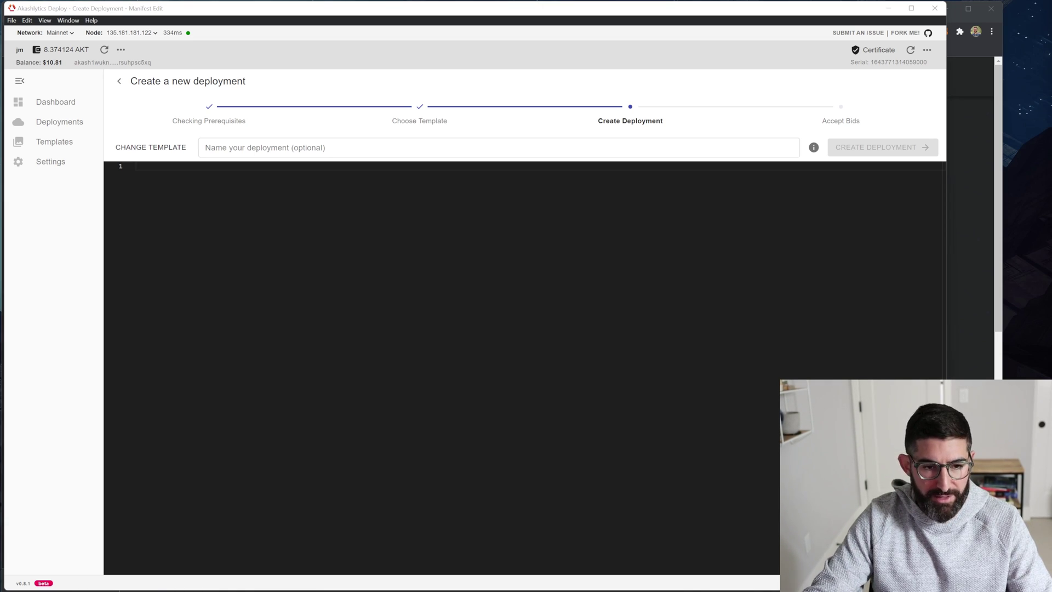
Paste the Chia manifest, then the farmer public key after FARMERKEY= and contract address after CONTRACT=.
{"action": "key", "text": "alt+Tab"}
{"action": "key", "text": "ctrl+v"}
{"action": "scroll", "coordinate": [438, 367], "scroll_direction": "up", "scroll_amount": 3}
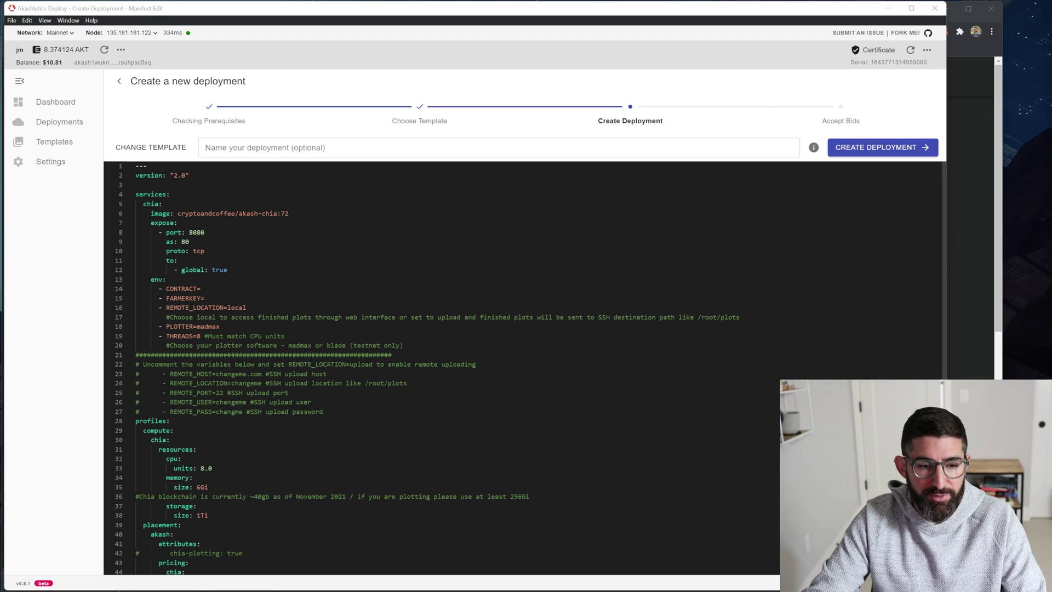
{"action": "left_click", "coordinate": [204, 298]}
{"action": "type", "text": "8bde18f95e29aa6b0bd9c031c77c426ee68ab03965a6e4e271b6de2bd1b7be7a8cee941654c474bc41c8cbad10508f72"}
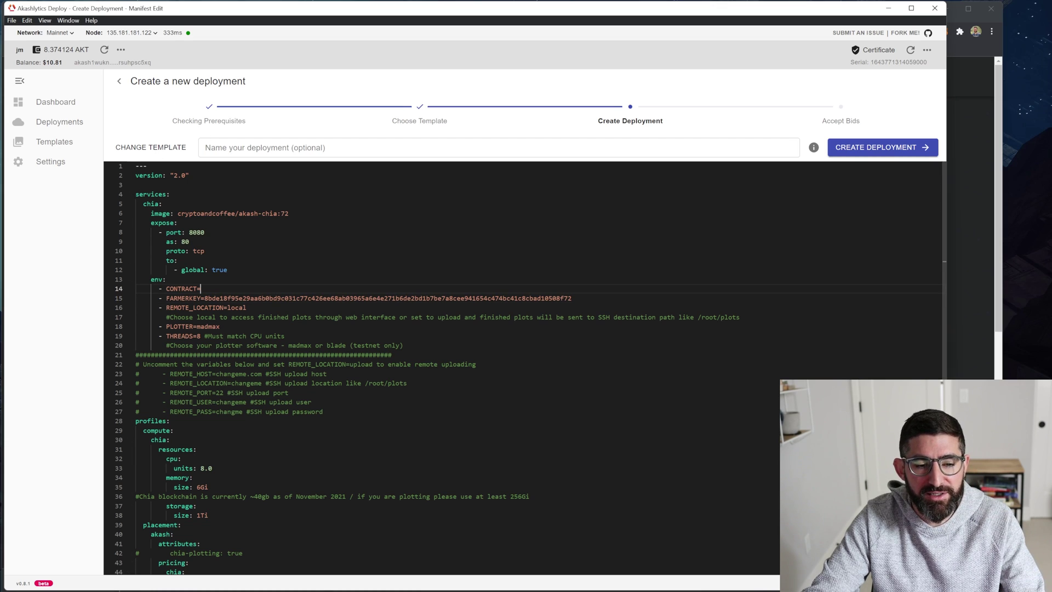
{"action": "left_click", "coordinate": [202, 288]}
{"action": "type", "text": "xch1uf48n3f50xrs7zds0uek9wp9wmyza6crnex6rw8kwm3jnm39y82q5mvps6"}
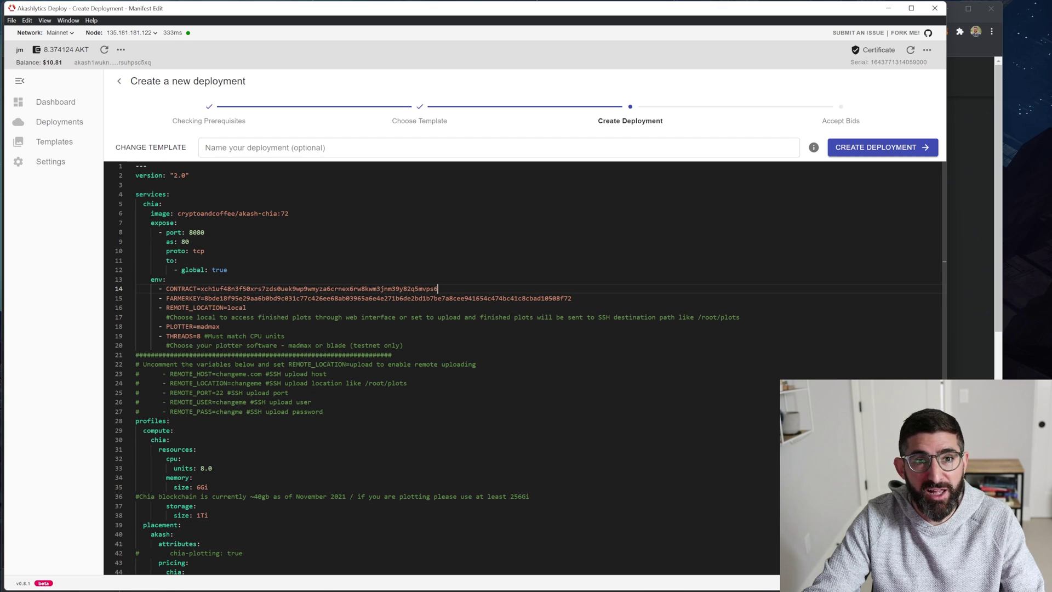
Review the manifest's REMOTE_LOCATION=local, madmax plotter and 8 CPU units settings.
{"action": "left_click_drag", "start_coordinate": [166, 308], "coordinate": [256, 308]}
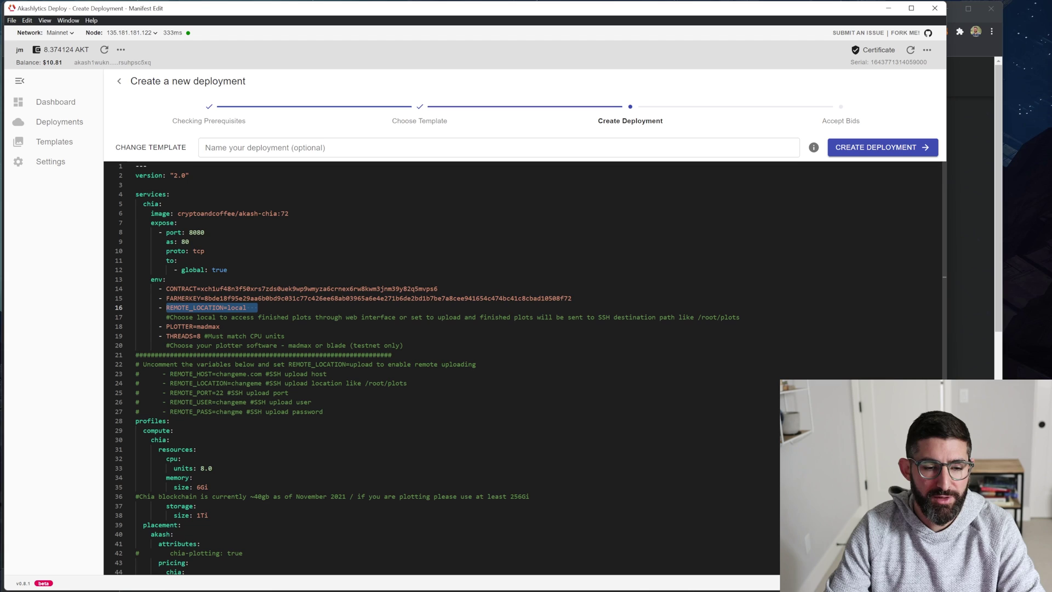
{"action": "double_click", "coordinate": [209, 326]}
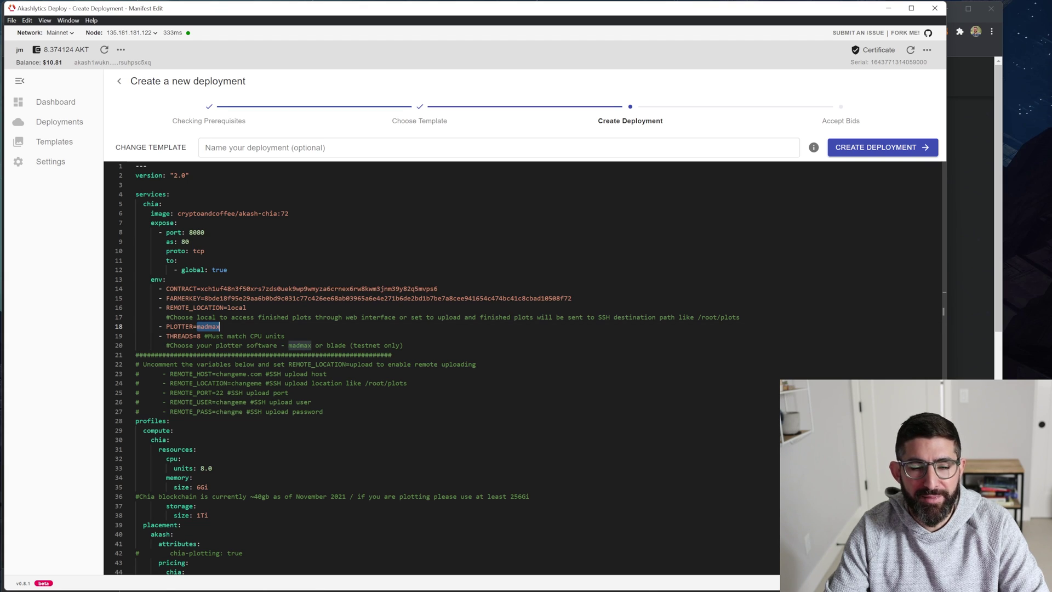
{"action": "left_click", "coordinate": [200, 467]}
{"action": "scroll", "coordinate": [203, 468], "scroll_direction": "down", "scroll_amount": 2}
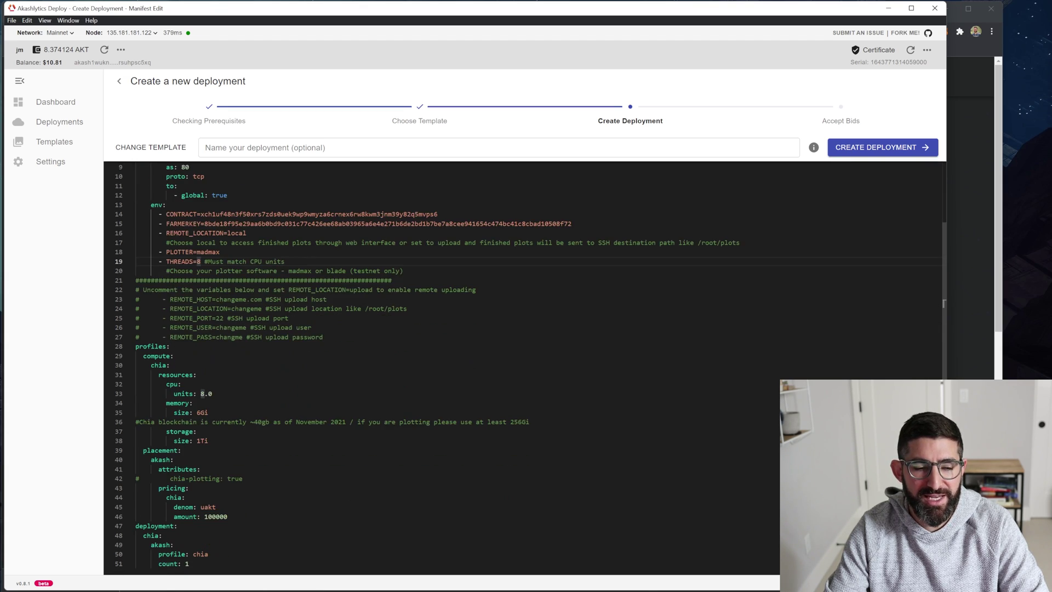
{"action": "scroll", "coordinate": [438, 365], "scroll_direction": "down", "scroll_amount": 1}
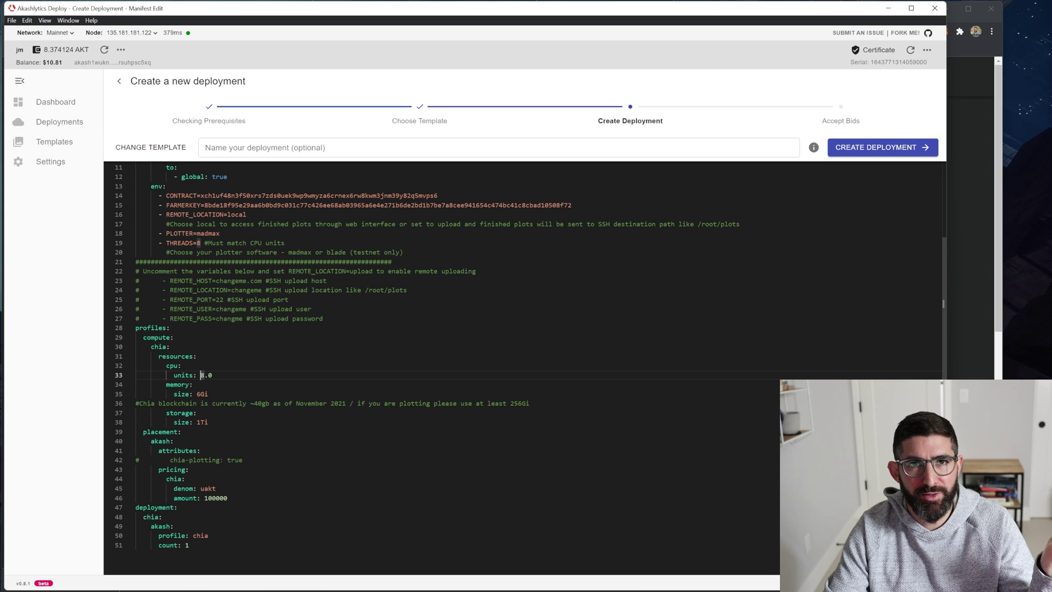
{"action": "scroll", "coordinate": [439, 367], "scroll_direction": "up", "scroll_amount": 3}
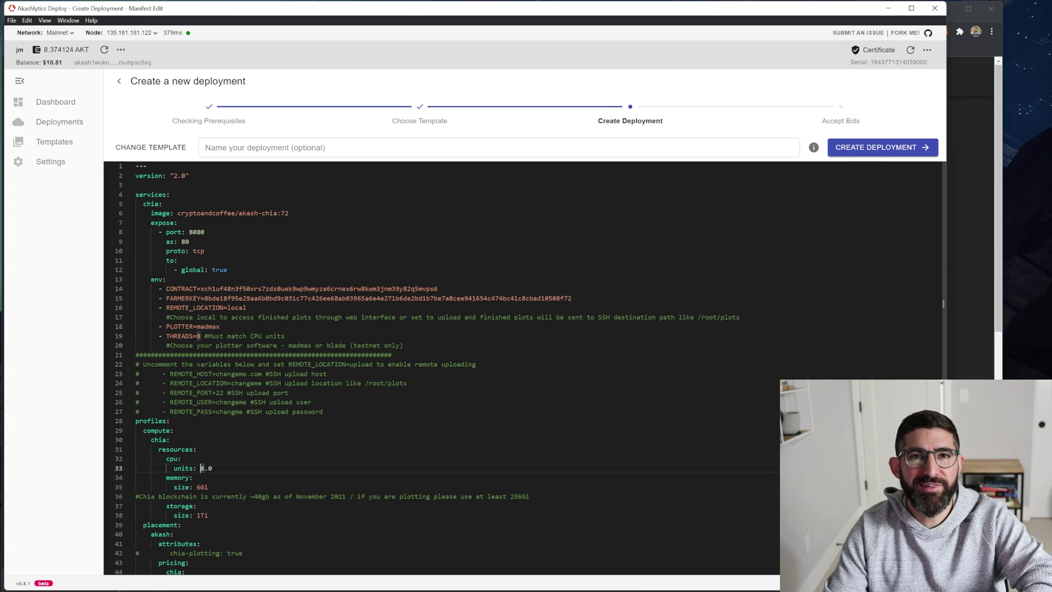
{"action": "left_click_drag", "start_coordinate": [572, 298], "coordinate": [74, 293]}
{"action": "scroll", "coordinate": [438, 367], "scroll_direction": "down", "scroll_amount": 3}
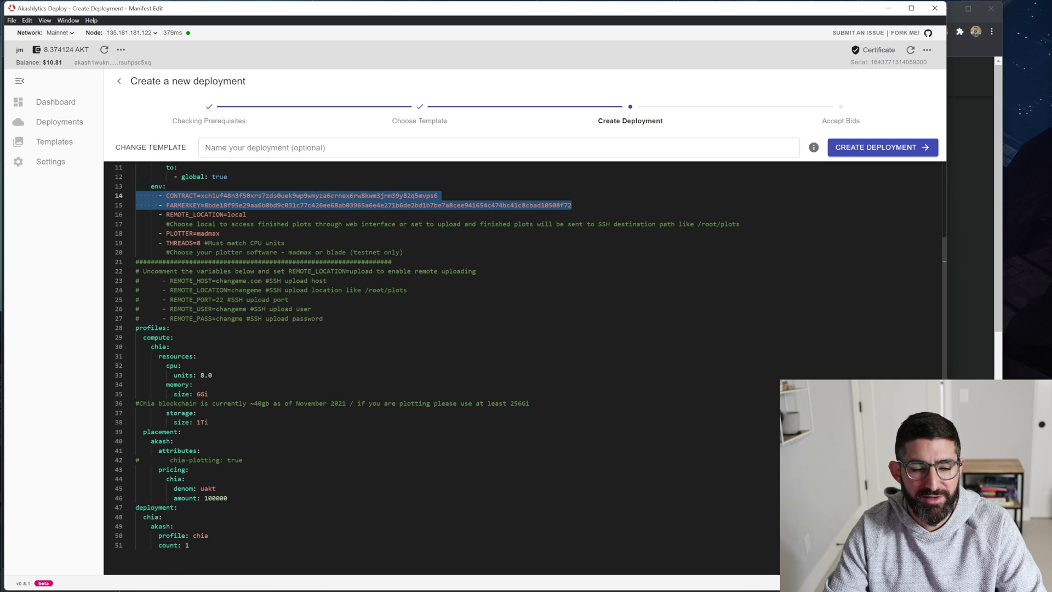
{"action": "scroll", "coordinate": [438, 367], "scroll_direction": "up", "scroll_amount": 3}
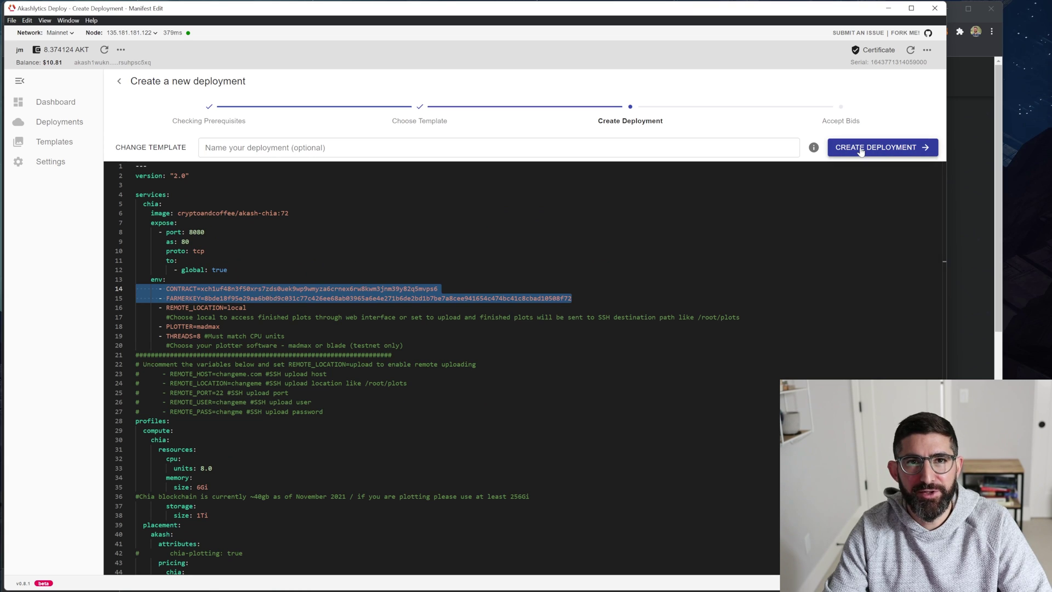
{"action": "left_click", "coordinate": [489, 144]}
Name the deployment 'chiatest1', create it, and approve the deposit transaction.
{"action": "type", "text": "chiatest"}
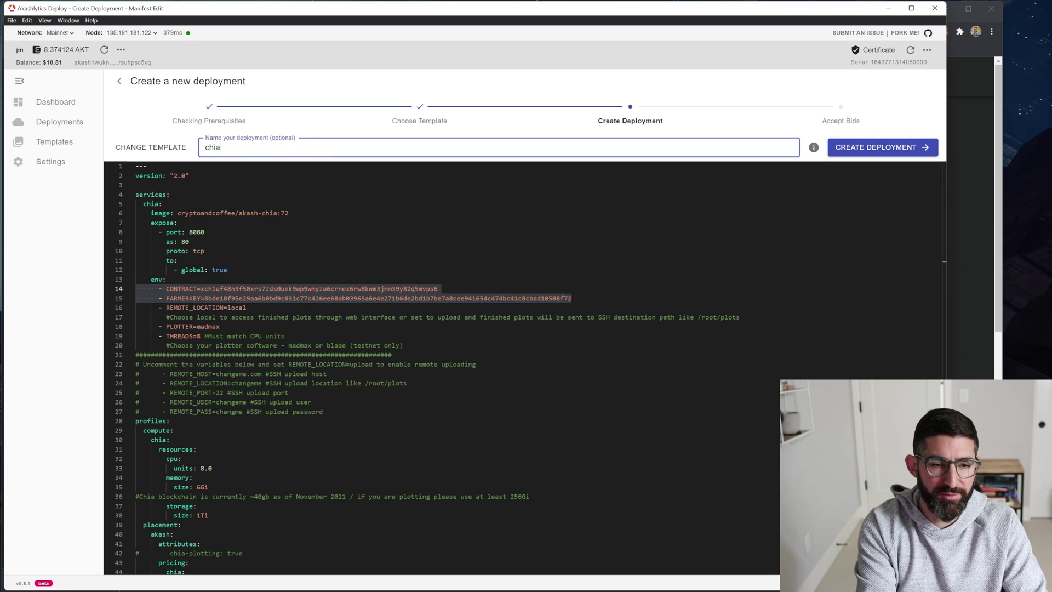
{"action": "type", "text": "1"}
{"action": "left_click", "coordinate": [871, 147]}
{"action": "left_click", "coordinate": [559, 395]}
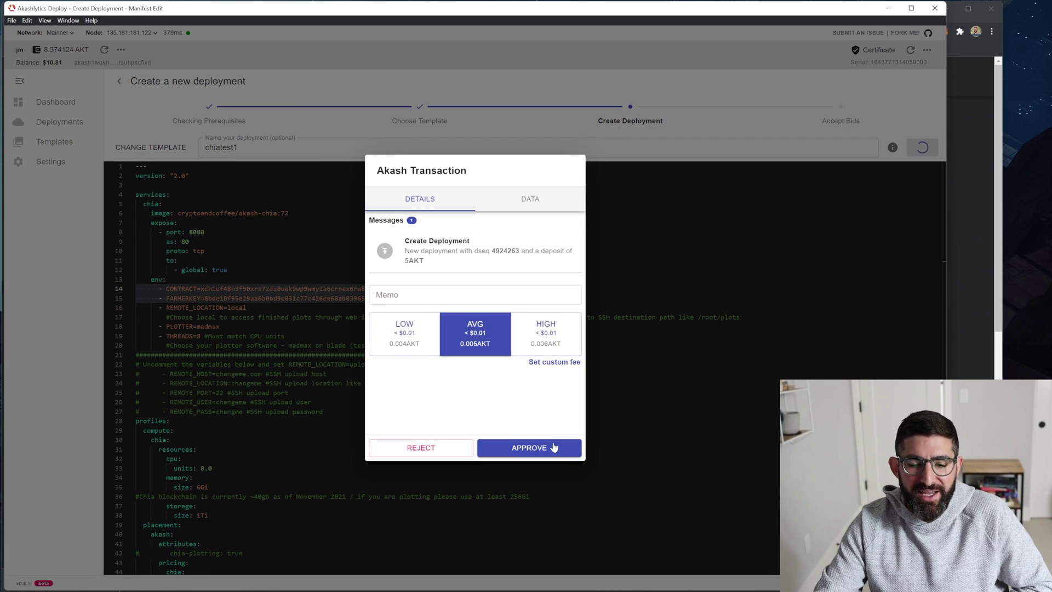
{"action": "left_click", "coordinate": [558, 448]}
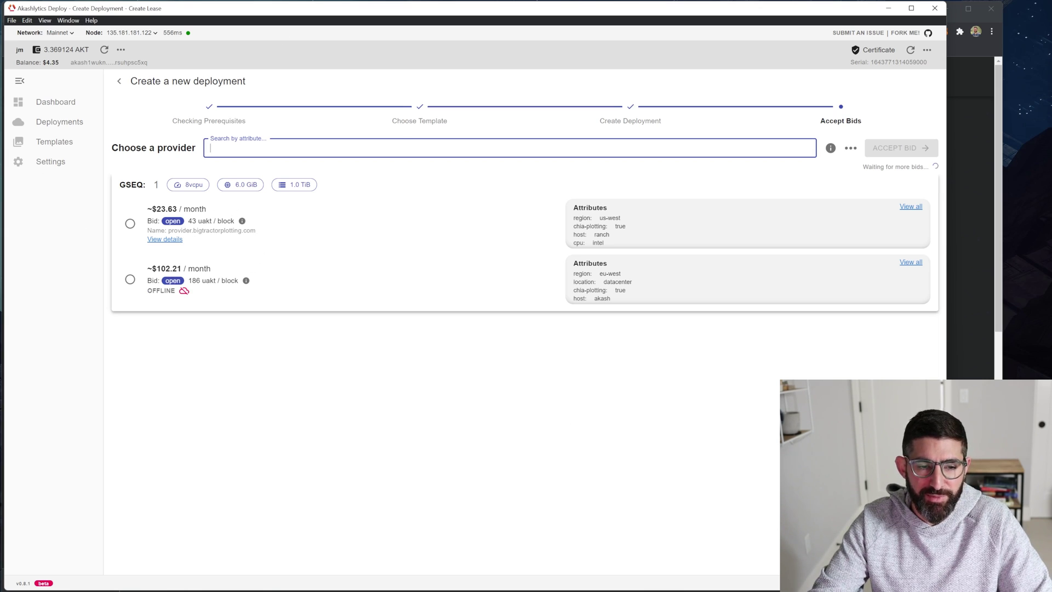
Accept the ~$23.63/month bid from provider.bigtractorplotting.com and approve the lease transaction.
{"action": "left_click_drag", "start_coordinate": [169, 230], "coordinate": [256, 230]}
{"action": "left_click", "coordinate": [258, 245]}
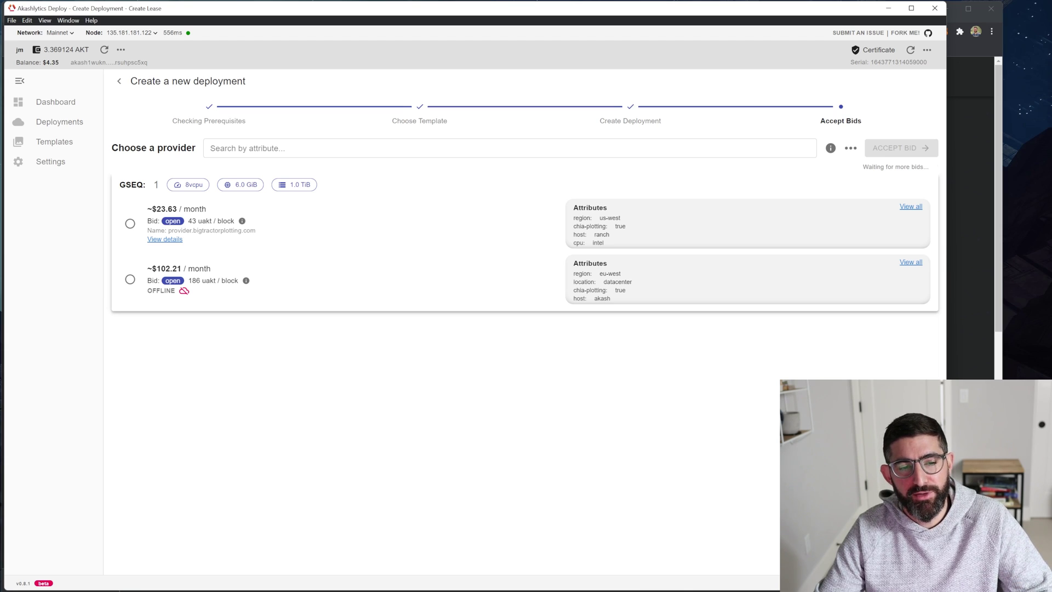
{"action": "left_click_drag", "start_coordinate": [156, 209], "coordinate": [177, 208]}
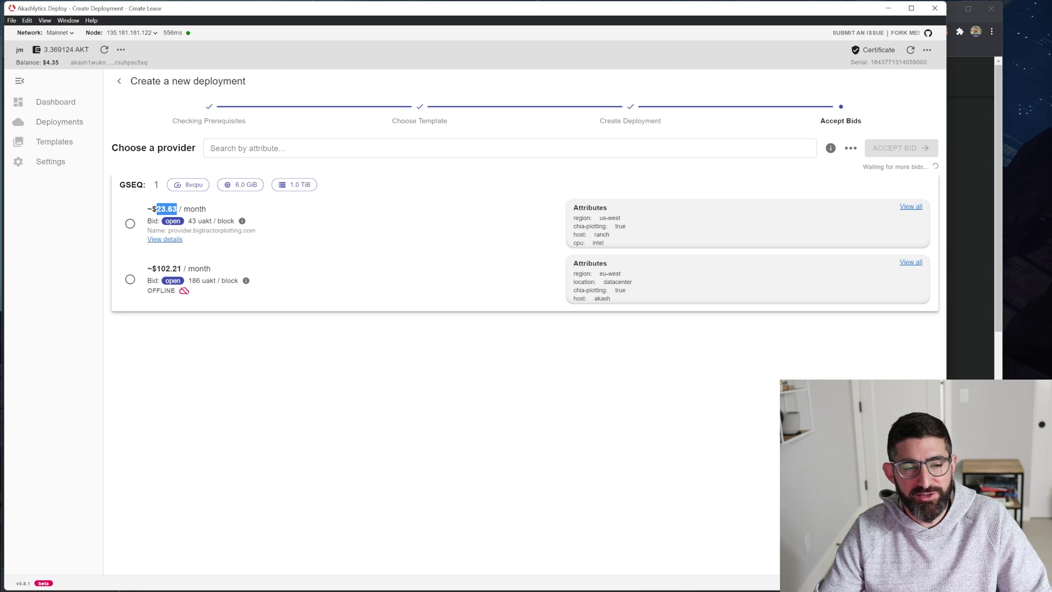
{"action": "left_click", "coordinate": [177, 209]}
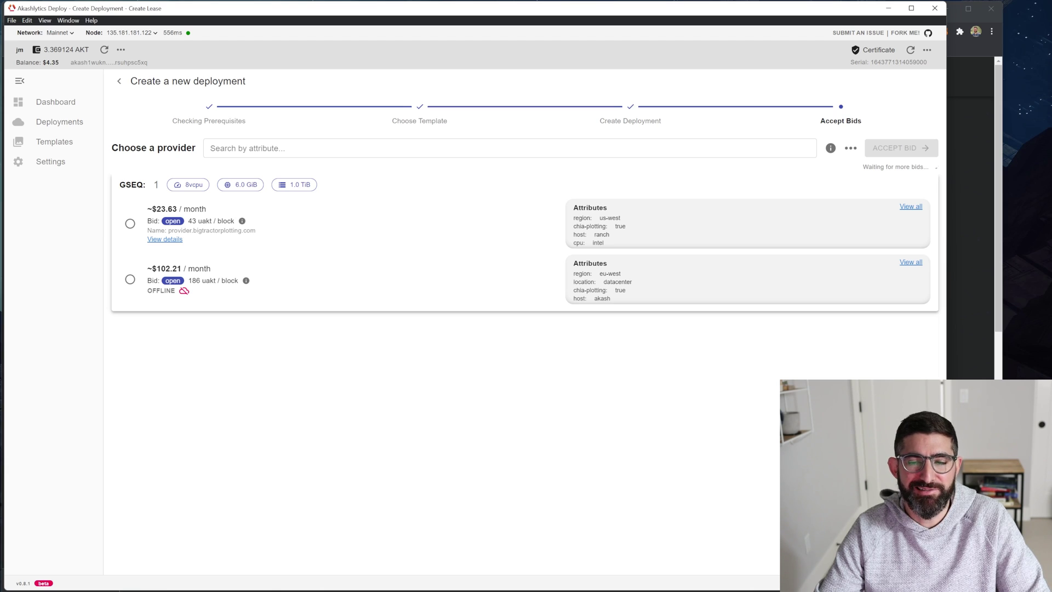
{"action": "left_click", "coordinate": [130, 223]}
{"action": "left_click", "coordinate": [892, 149]}
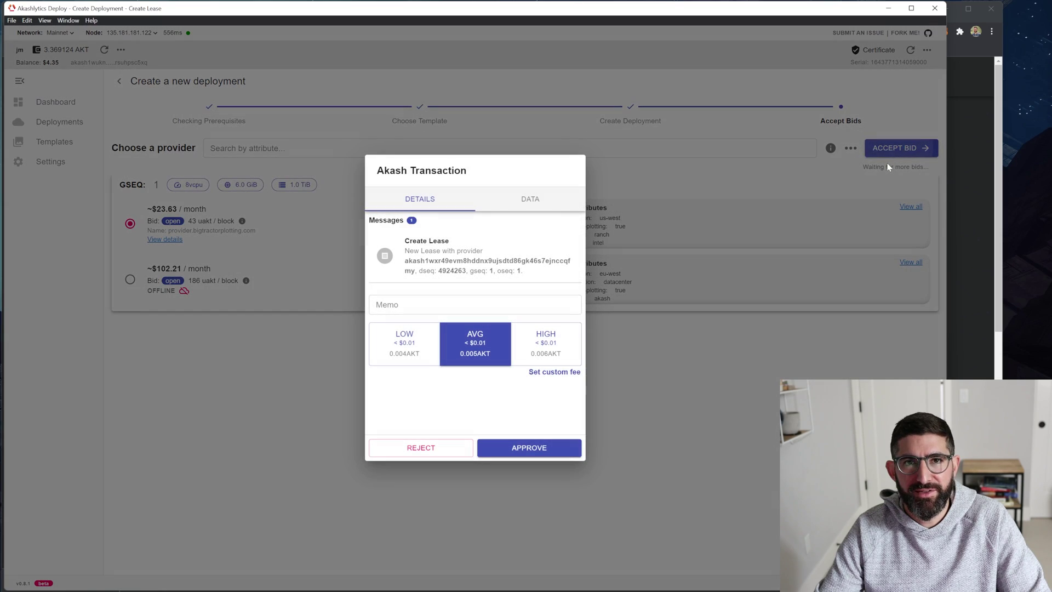
{"action": "left_click", "coordinate": [518, 446]}
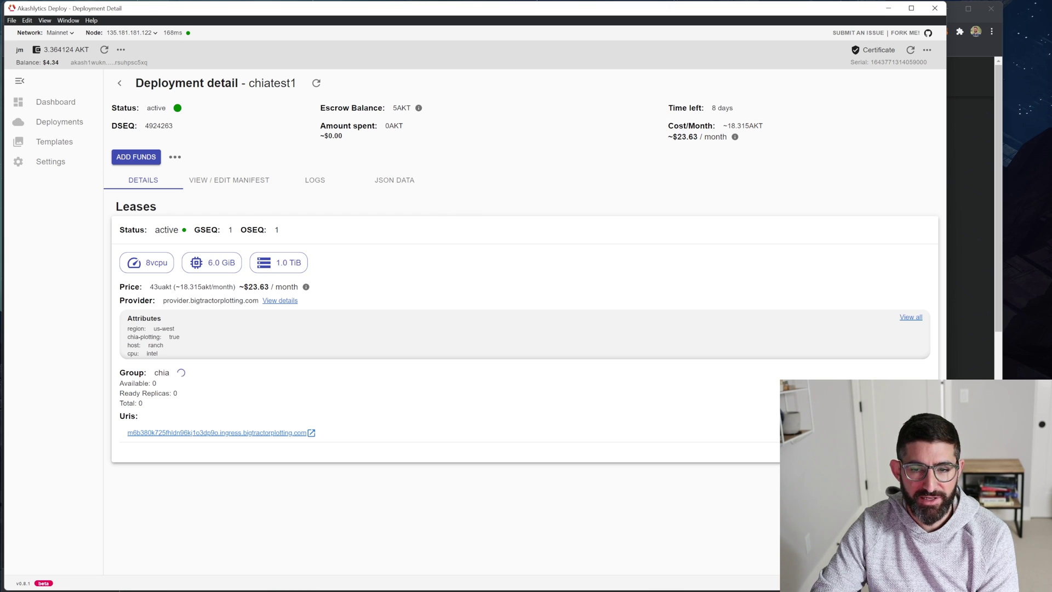
Check chiatest1's 8 days of remaining lease time and review its startup logs.
{"action": "left_click_drag", "start_coordinate": [711, 108], "coordinate": [749, 113]}
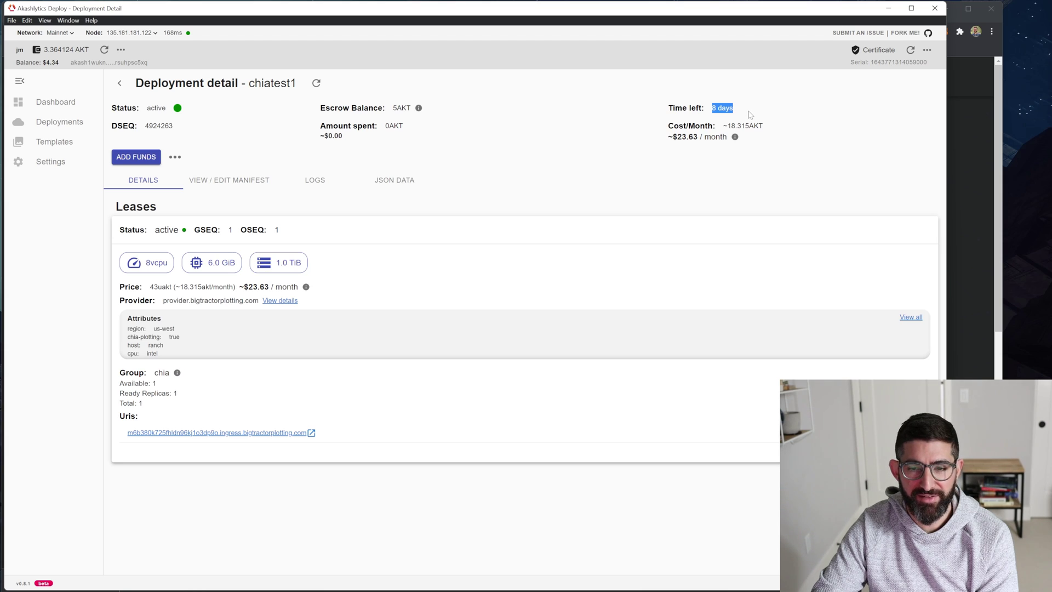
{"action": "left_click", "coordinate": [748, 115]}
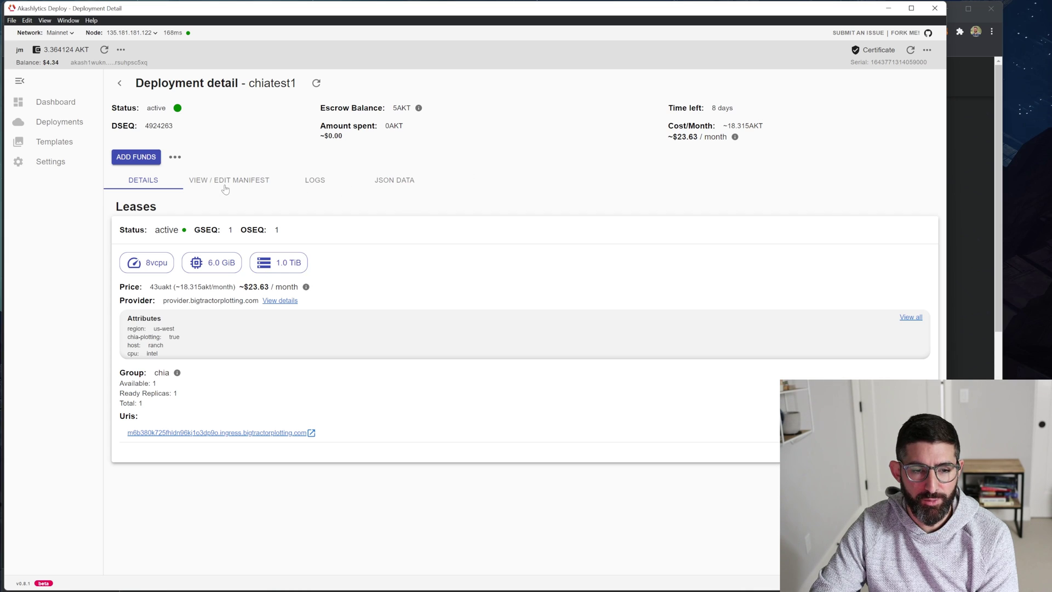
{"action": "left_click", "coordinate": [320, 184]}
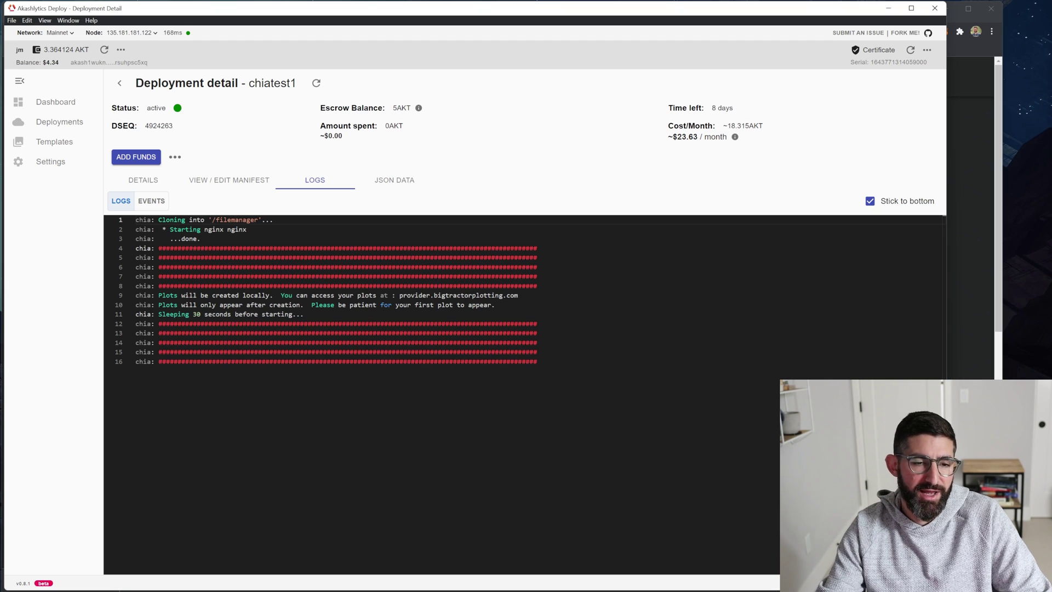
{"action": "left_click", "coordinate": [144, 180]}
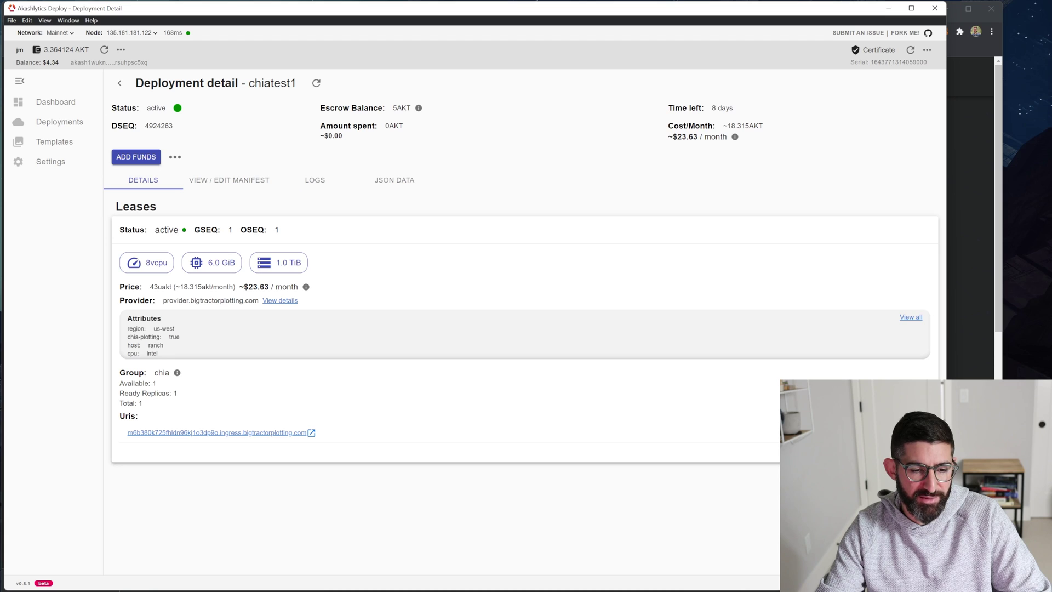
Confirm 1 ready replica, then view and close the empty Chia Plot Manager 2.4.7 page.
{"action": "left_click_drag", "start_coordinate": [183, 399], "coordinate": [151, 394]}
{"action": "left_click", "coordinate": [175, 430]}
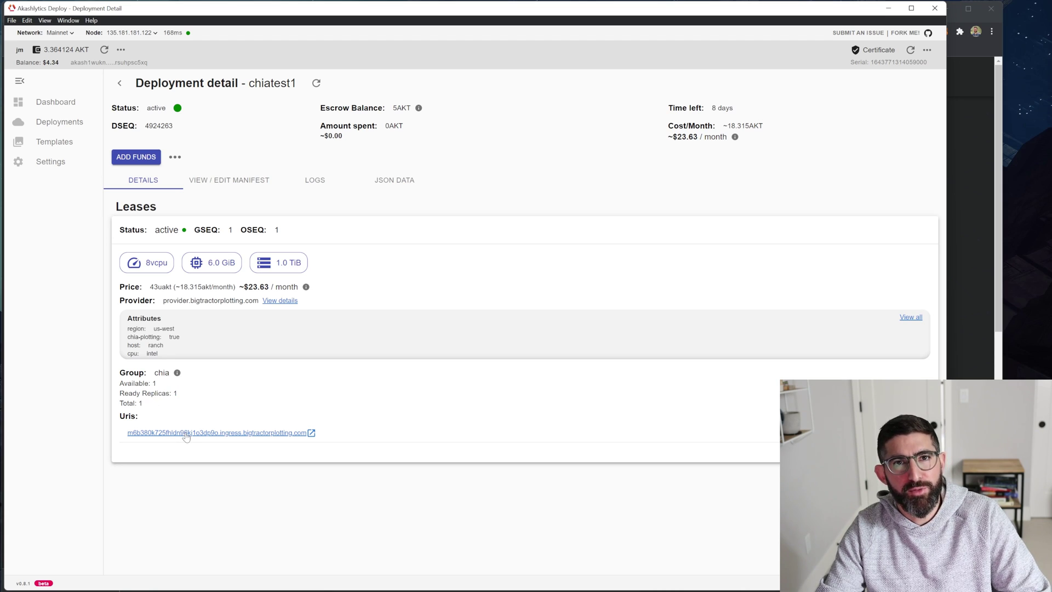
{"action": "left_click", "coordinate": [185, 432]}
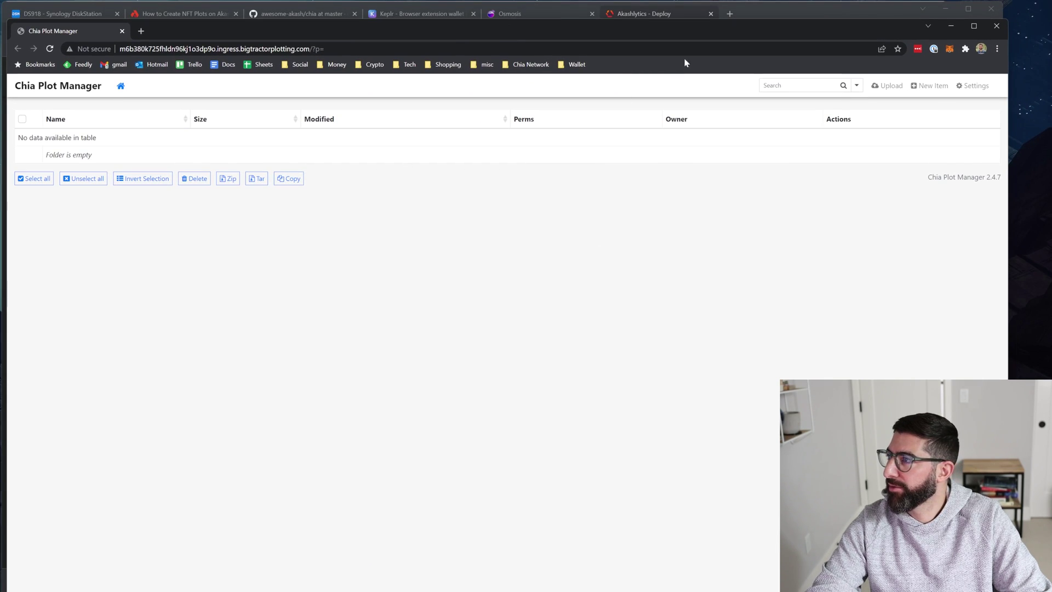
{"action": "left_click", "coordinate": [996, 26]}
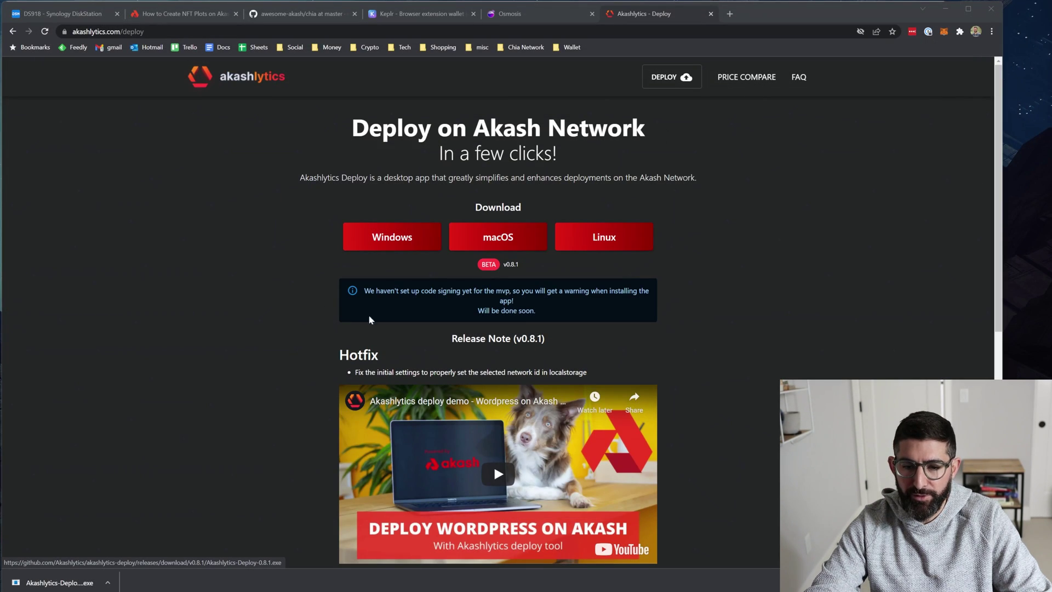
Review chiatest1's install logs, then return to the dashboard listing chiatest1 and chia.
{"action": "mouse_move", "coordinate": [689, 591]}
{"action": "left_click", "coordinate": [689, 565]}
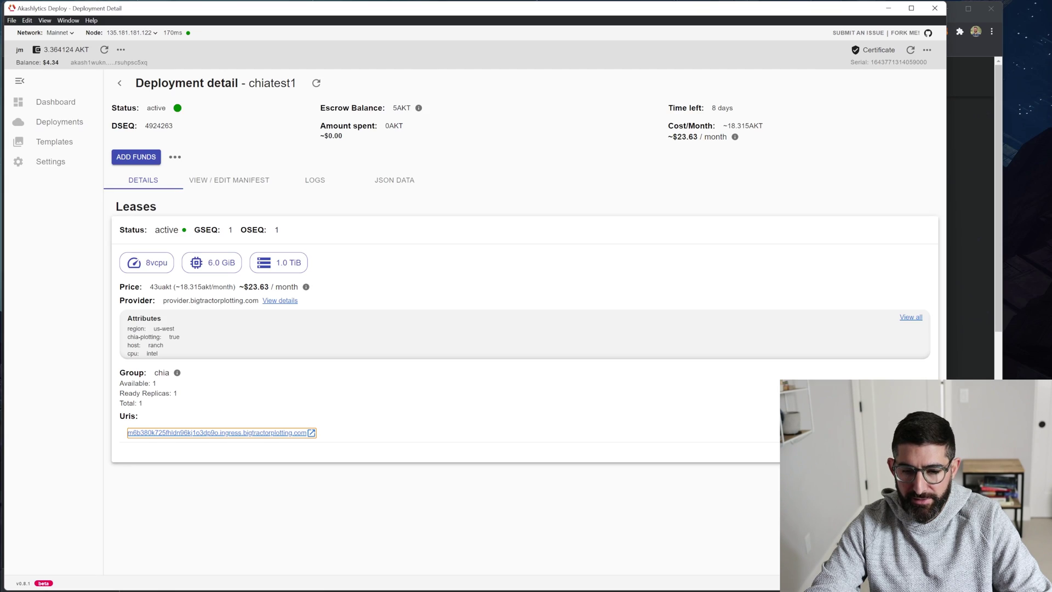
{"action": "left_click", "coordinate": [323, 183]}
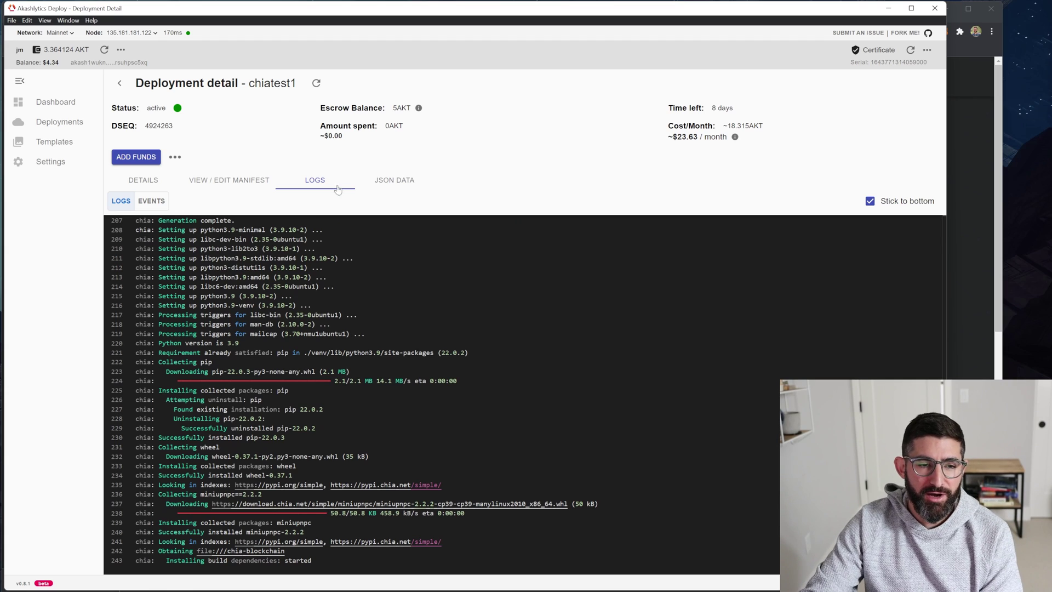
{"action": "left_click", "coordinate": [52, 108]}
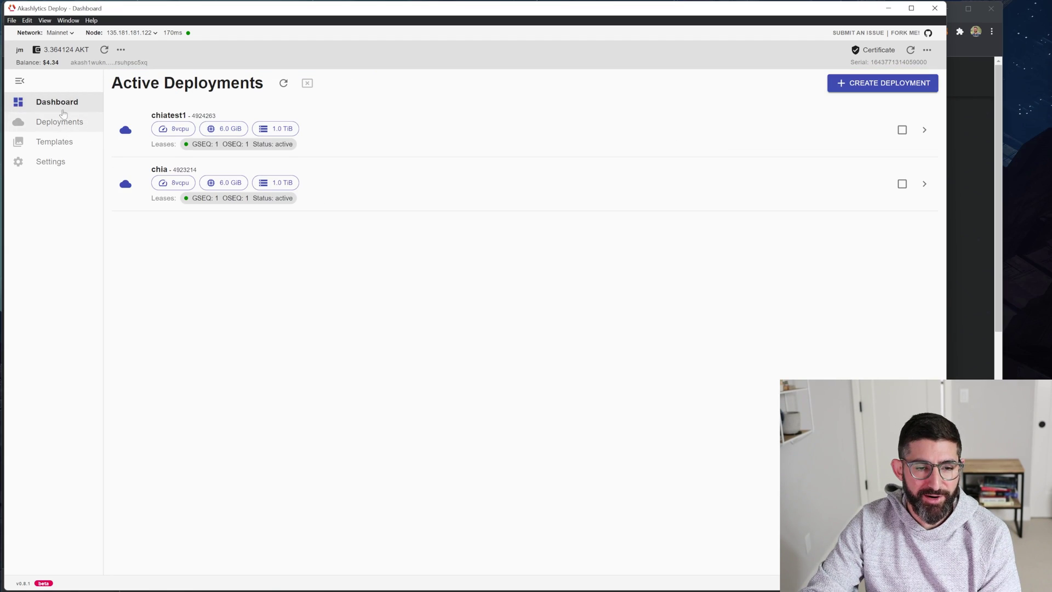
Check the chia deployment's plotting logs and open its plot manager page showing a 101.36 GB plot.
{"action": "left_click", "coordinate": [430, 198]}
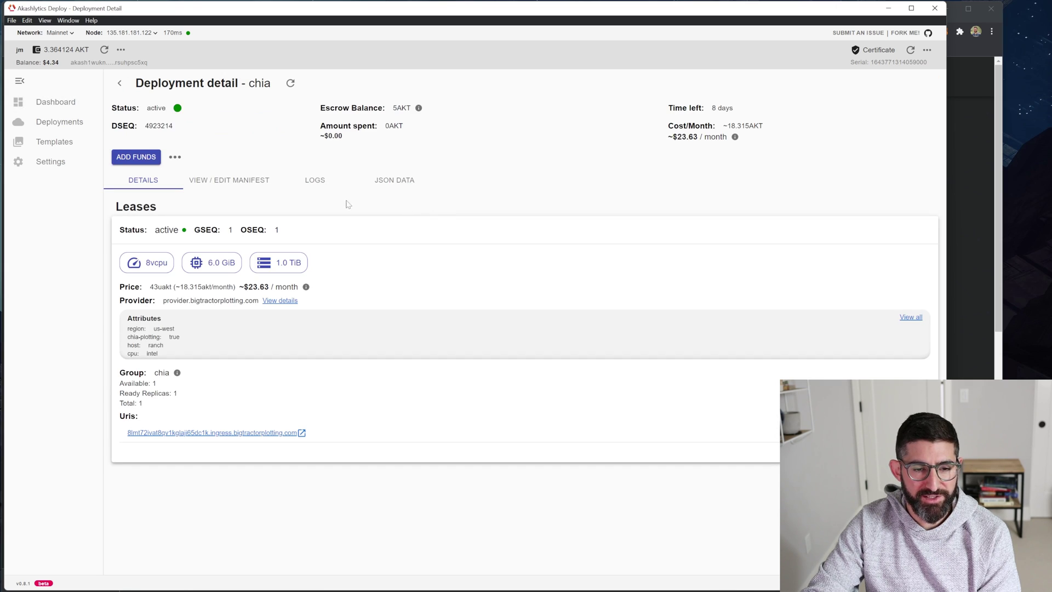
{"action": "left_click", "coordinate": [313, 181]}
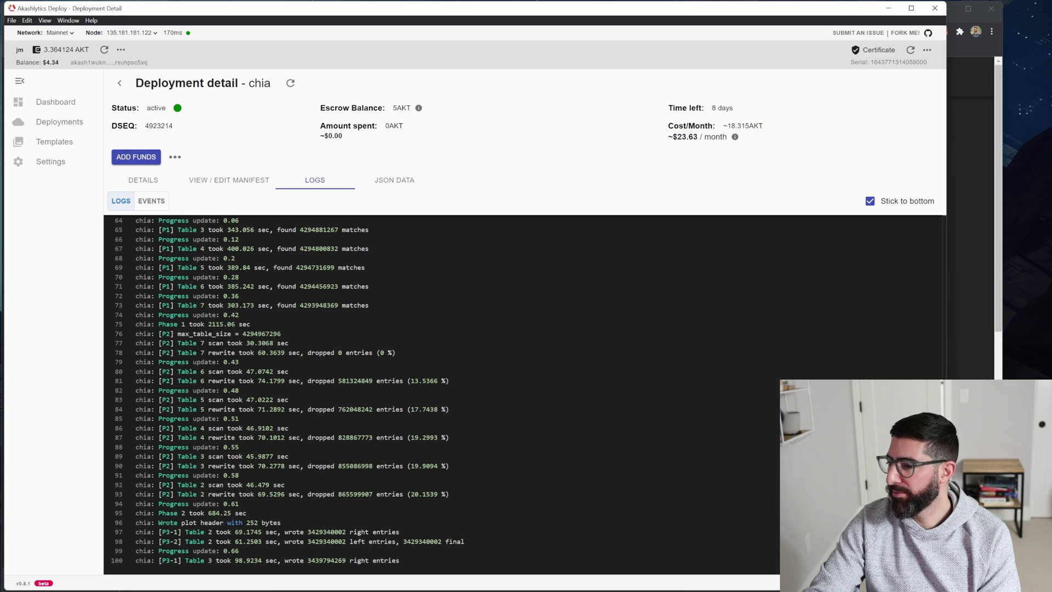
{"action": "left_click", "coordinate": [151, 182]}
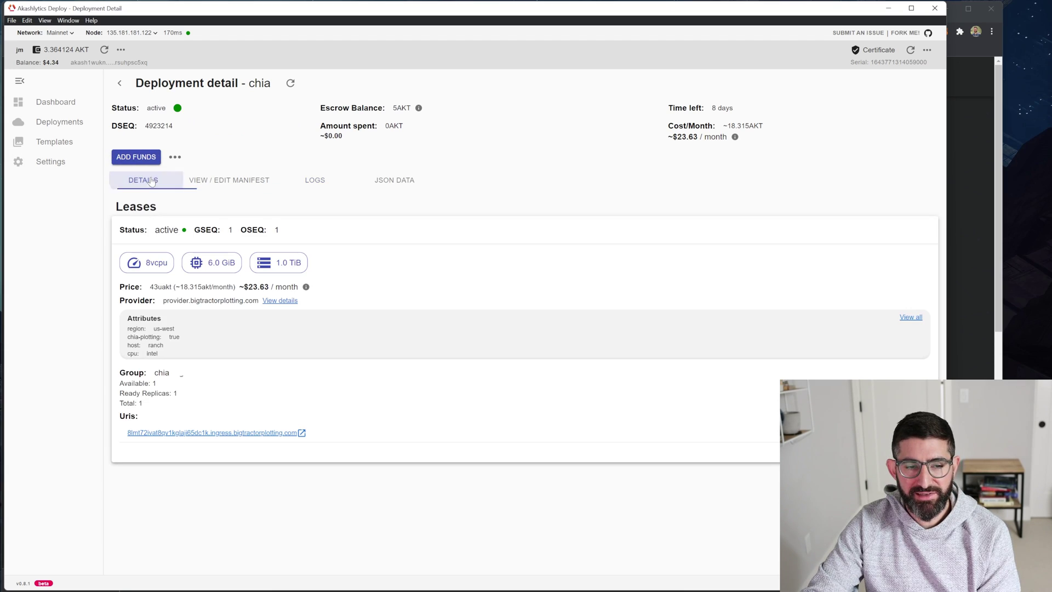
{"action": "left_click", "coordinate": [209, 434]}
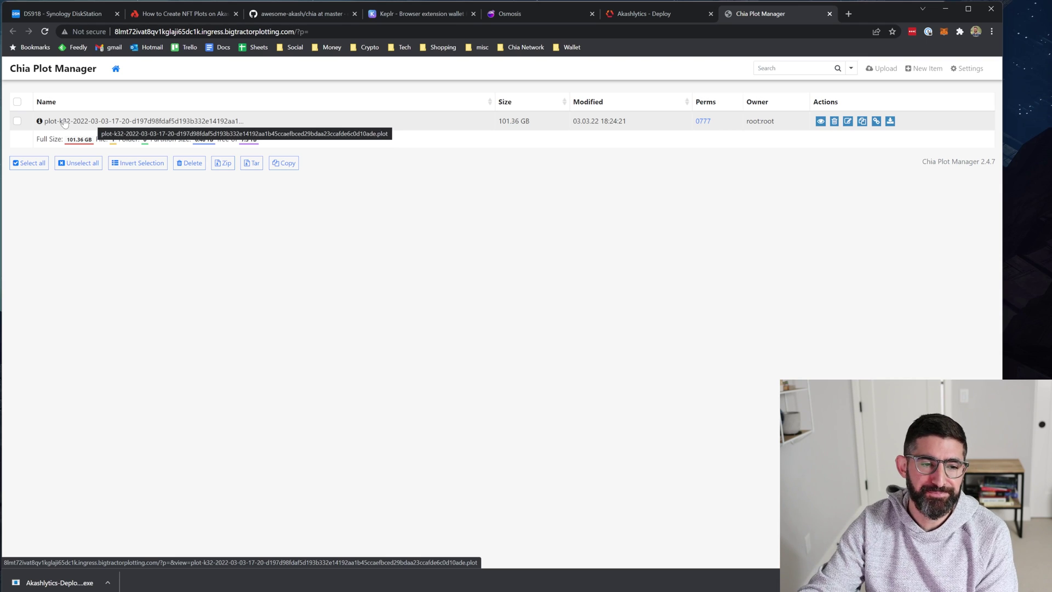
Open the 101.36 GB plot's download page, then go back to the plot file list.
{"action": "right_click", "coordinate": [82, 122]}
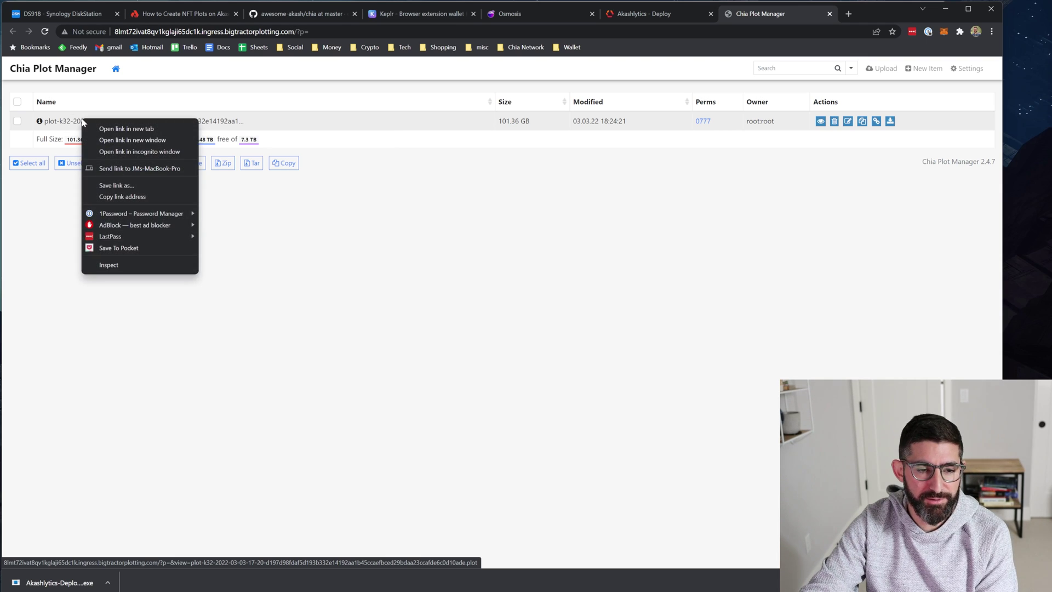
{"action": "left_click", "coordinate": [33, 229]}
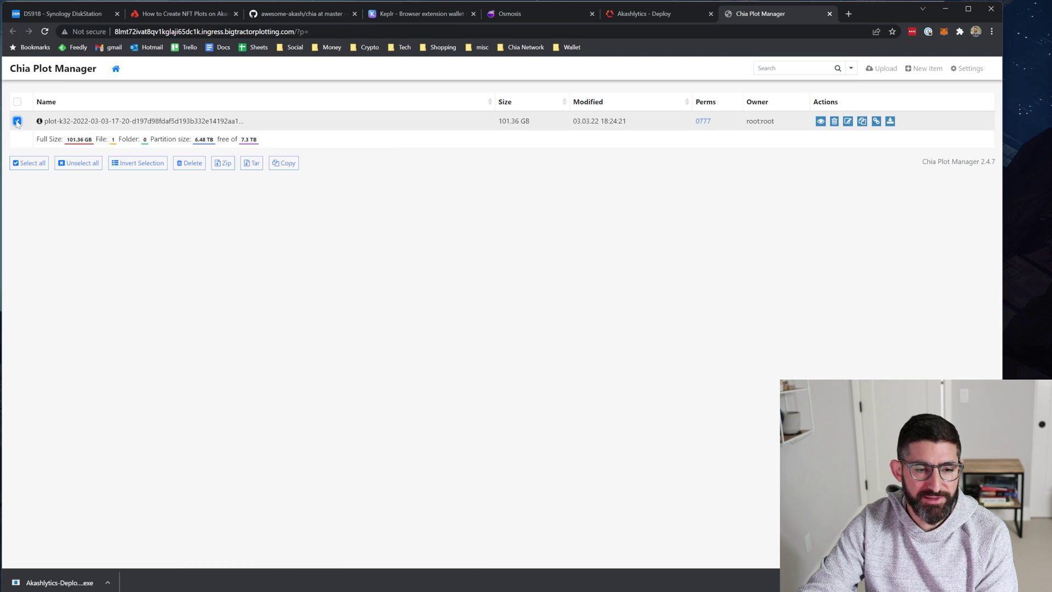
{"action": "left_click", "coordinate": [208, 126]}
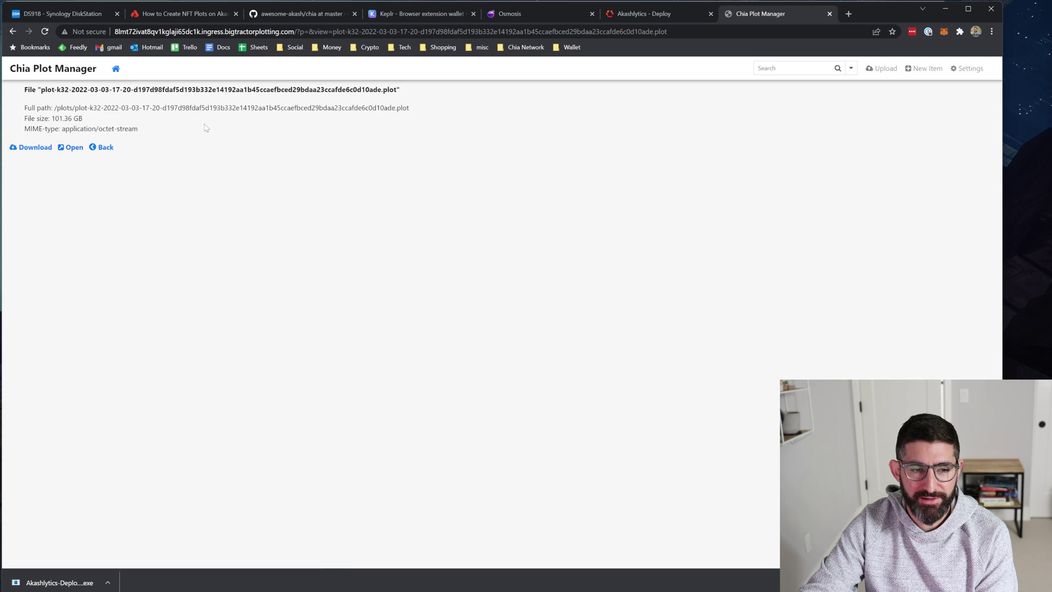
{"action": "right_click", "coordinate": [33, 148]}
{"action": "left_click", "coordinate": [311, 168]}
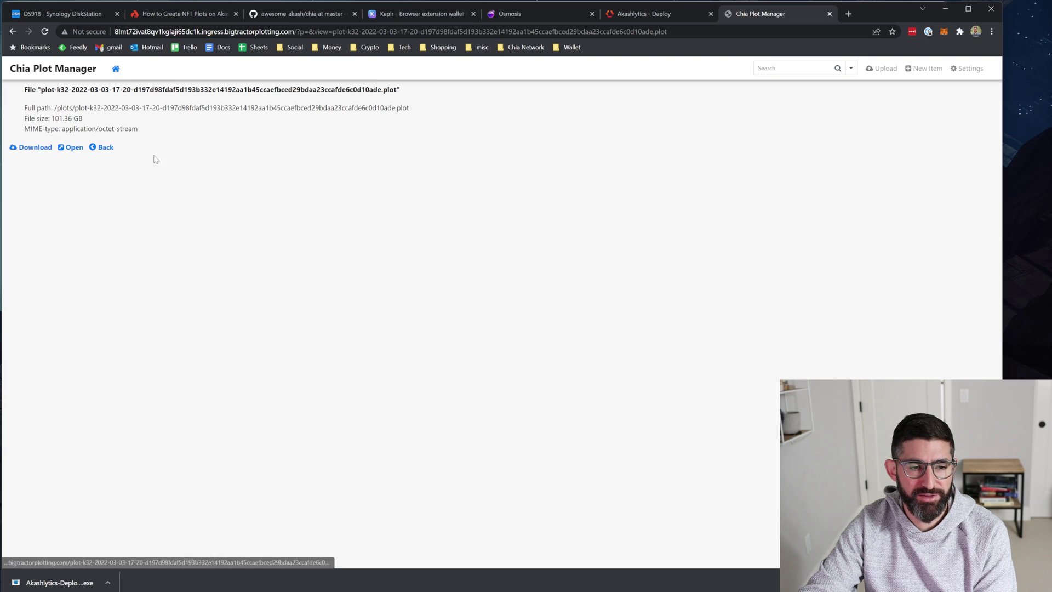
{"action": "key", "text": "alt+Left"}
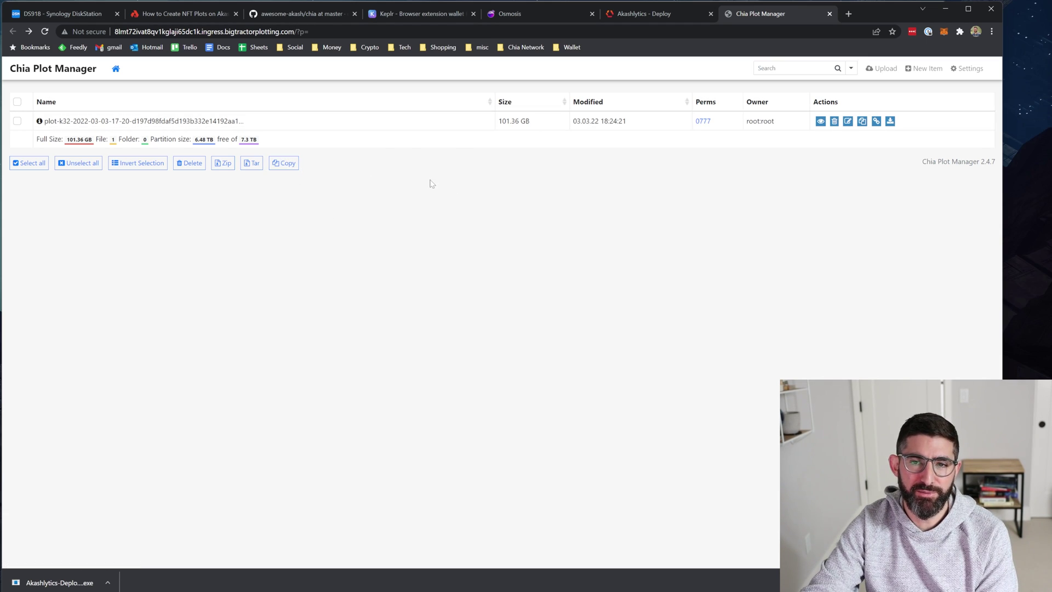
{"action": "key", "text": "alt+Tab"}
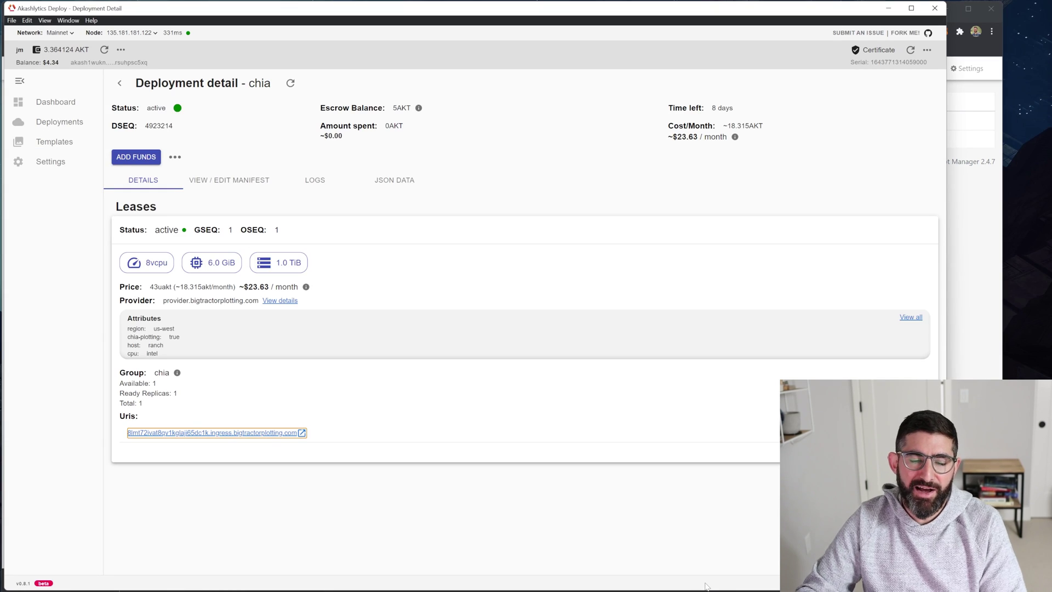